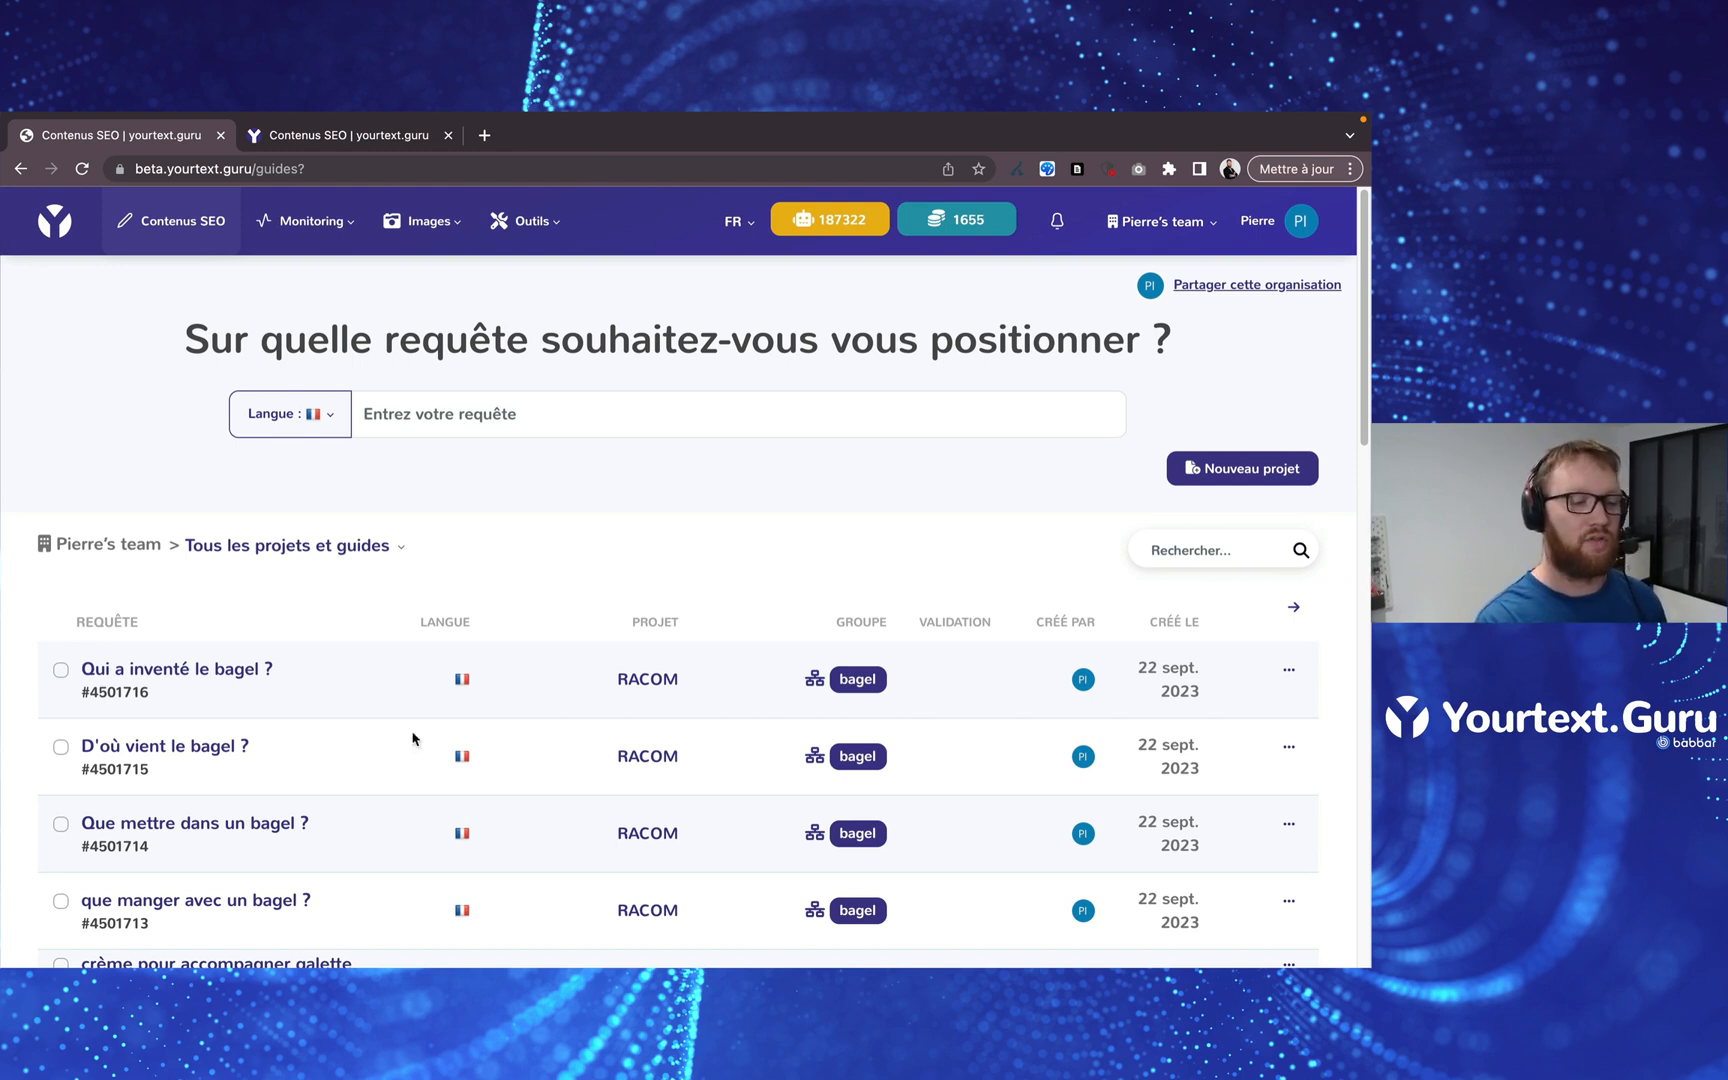
Open the guide "que manger avec un bagel ?" and generate an article outline in its editor with SEO-TXL Plan
click(258, 903)
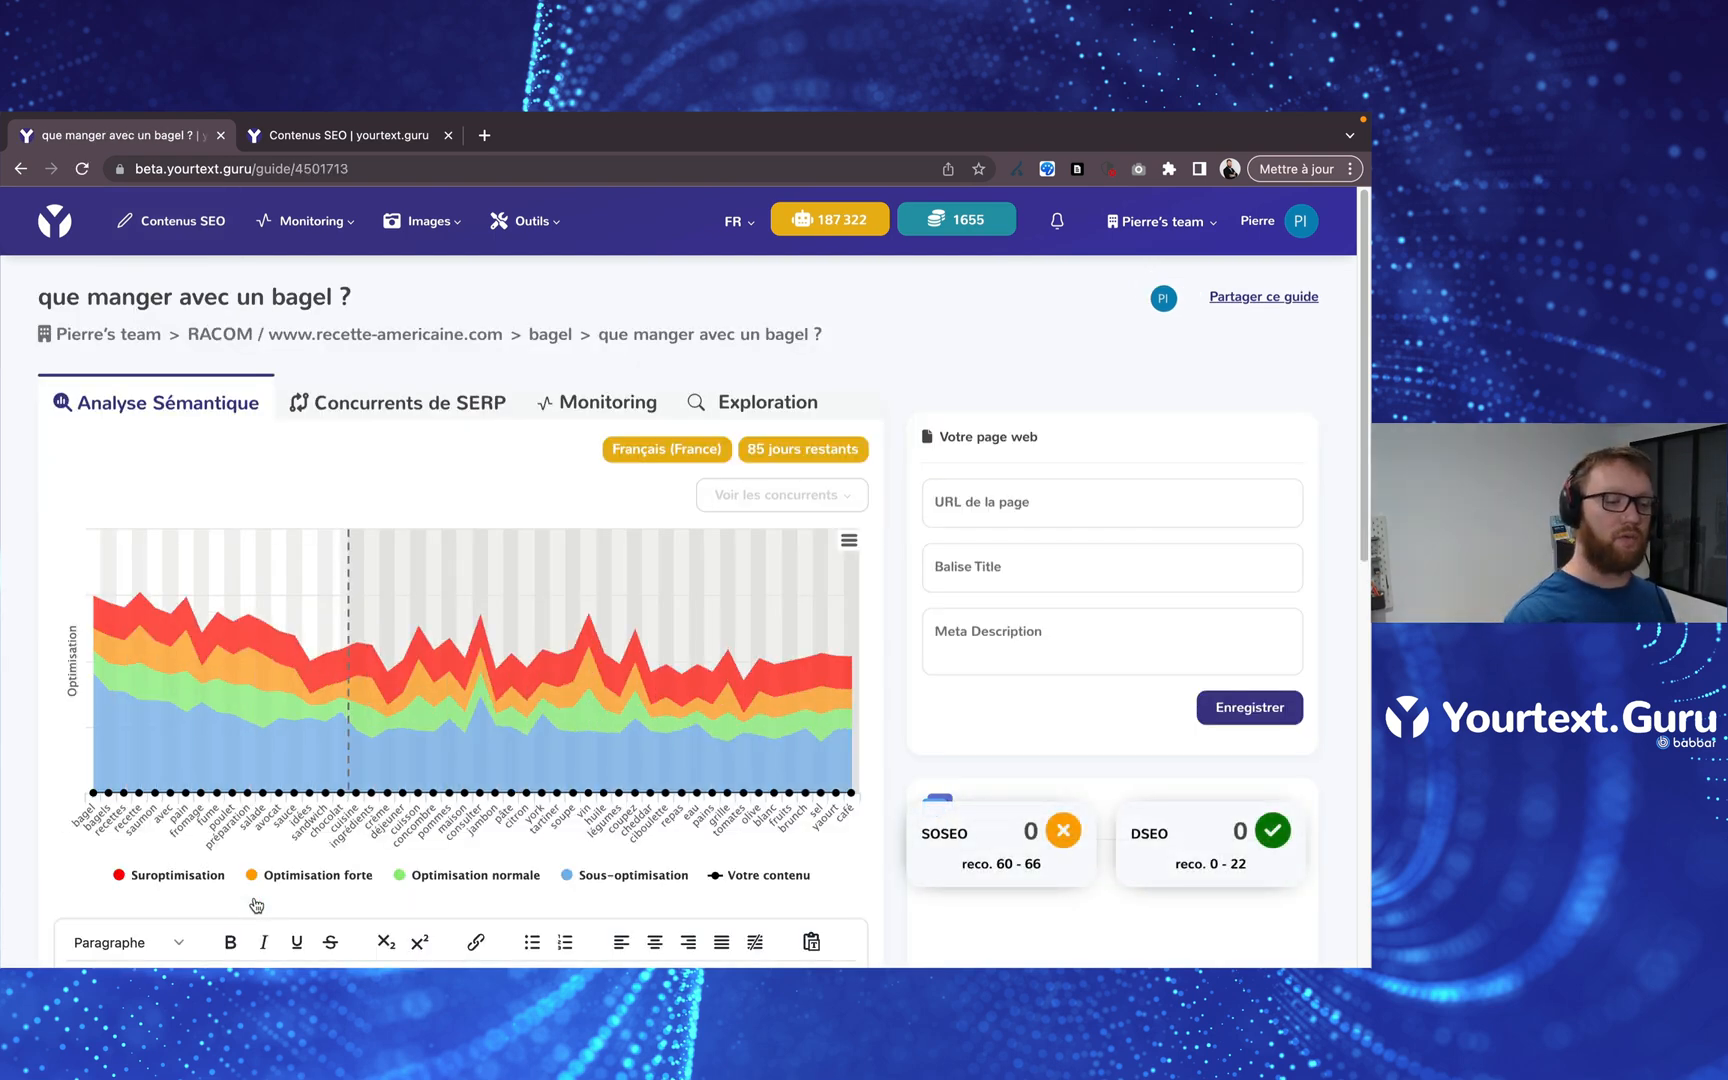
scroll(256, 905, down, 6)
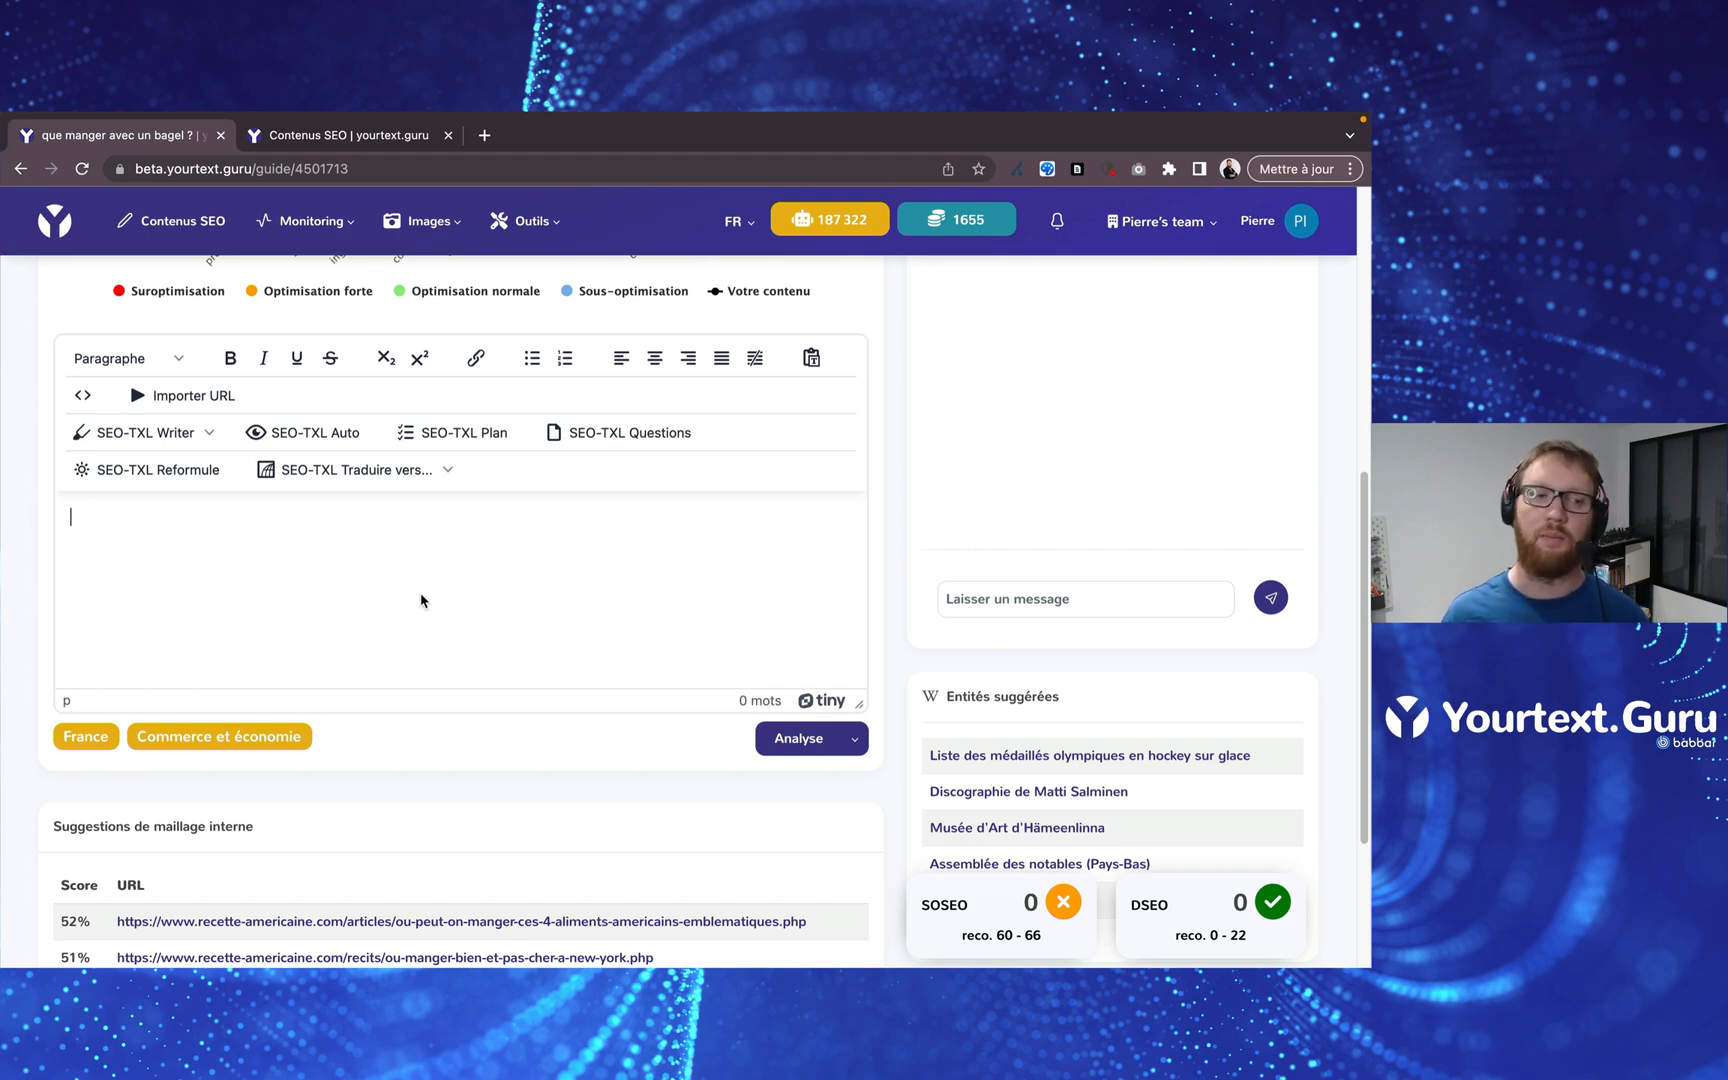
click(472, 427)
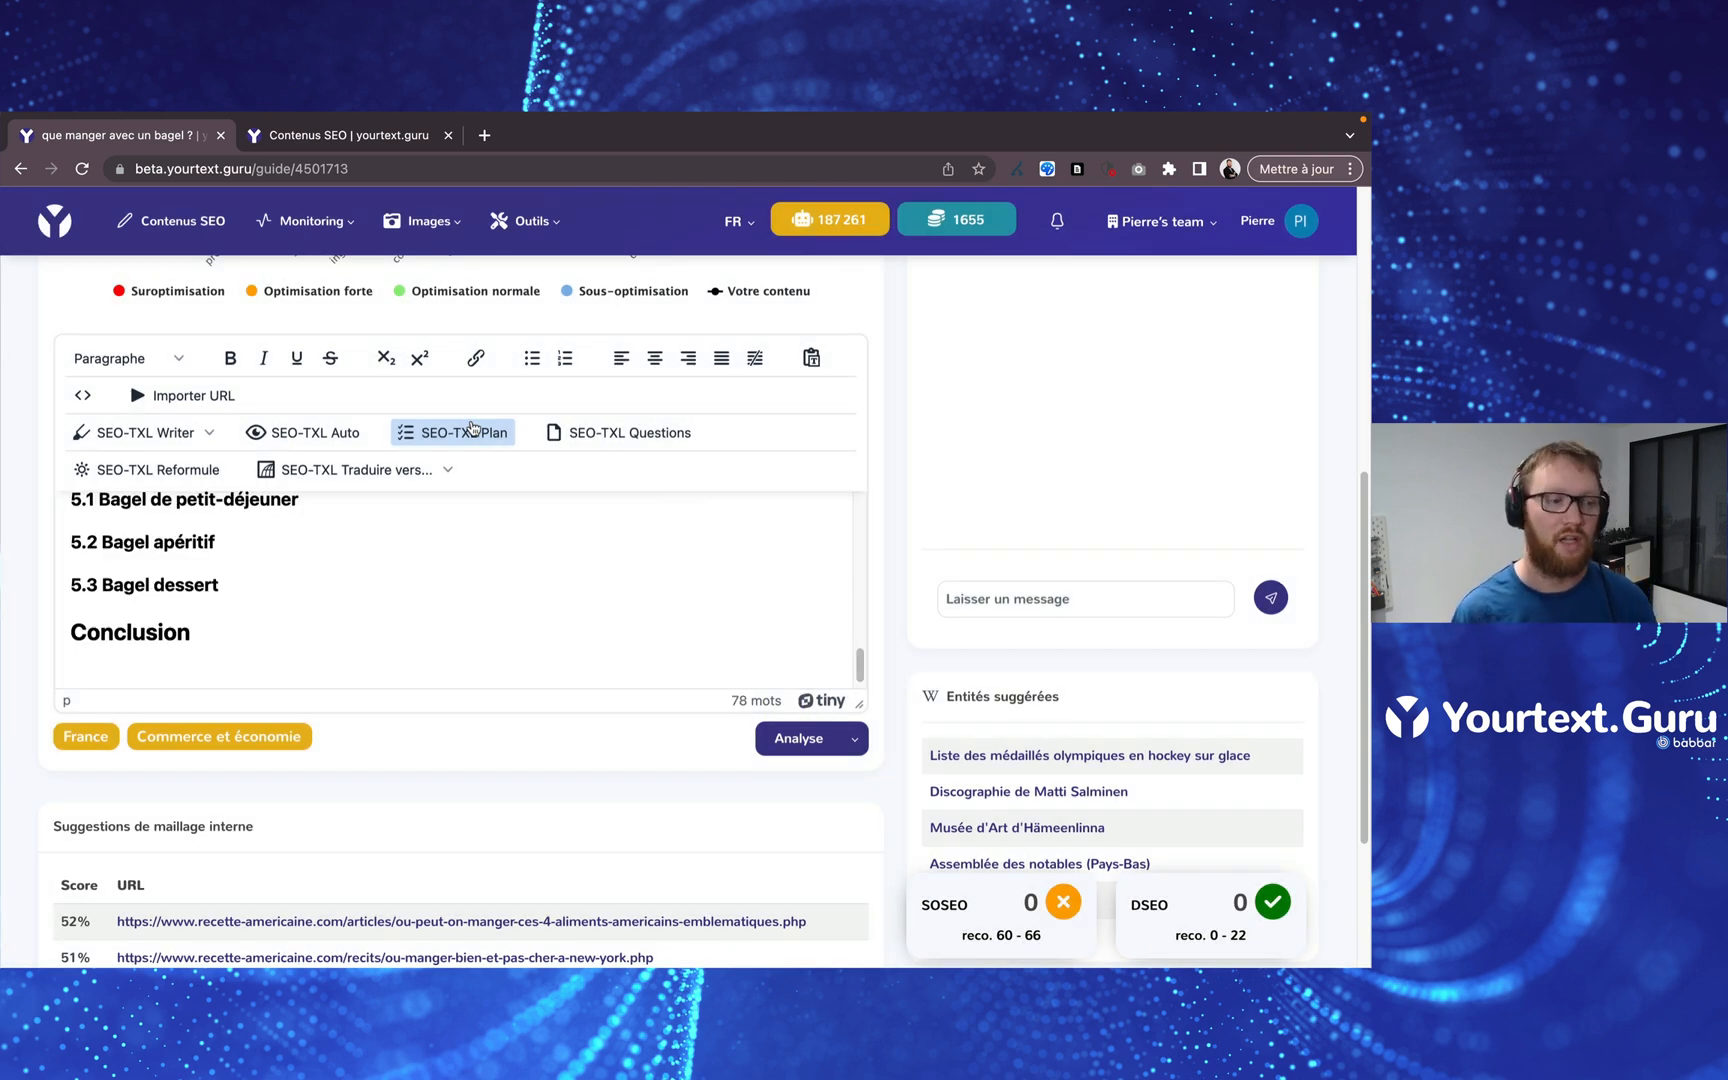
Review the generated outline from title to conclusion and run the semantic analysis on it
scroll(363, 579, up, 10)
scroll(363, 579, up, 5)
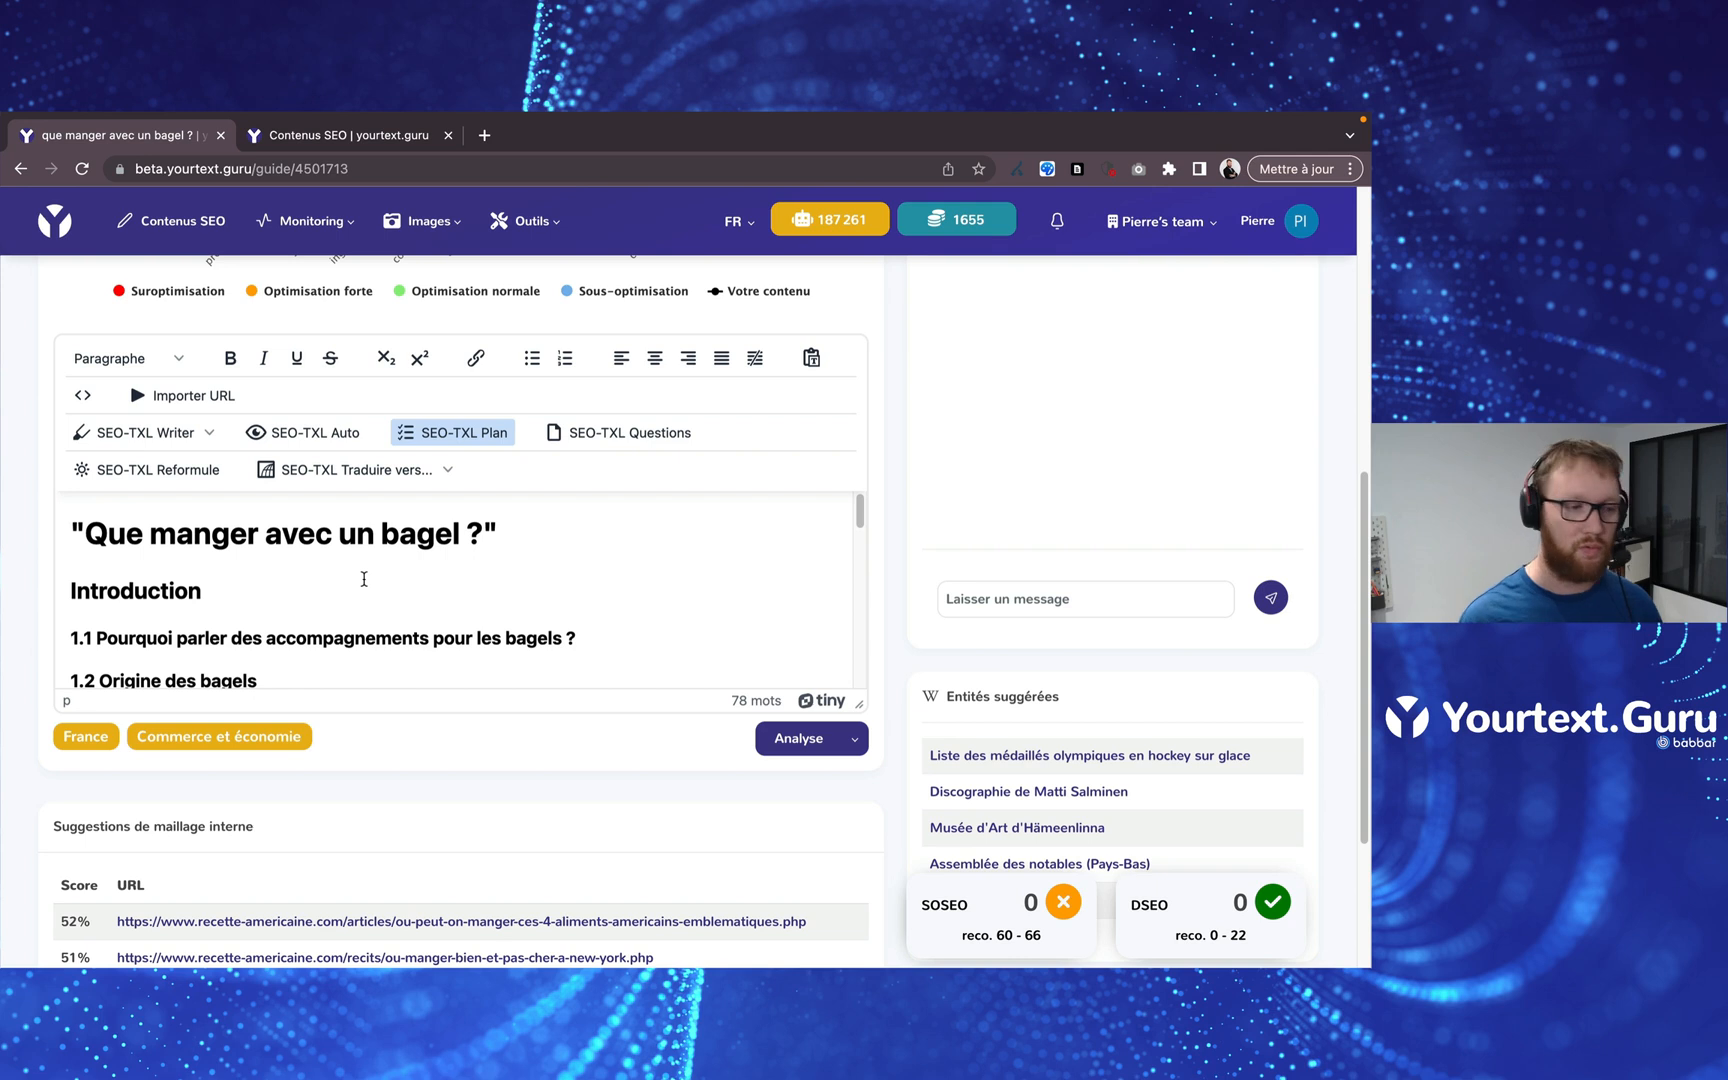
scroll(364, 579, down, 5)
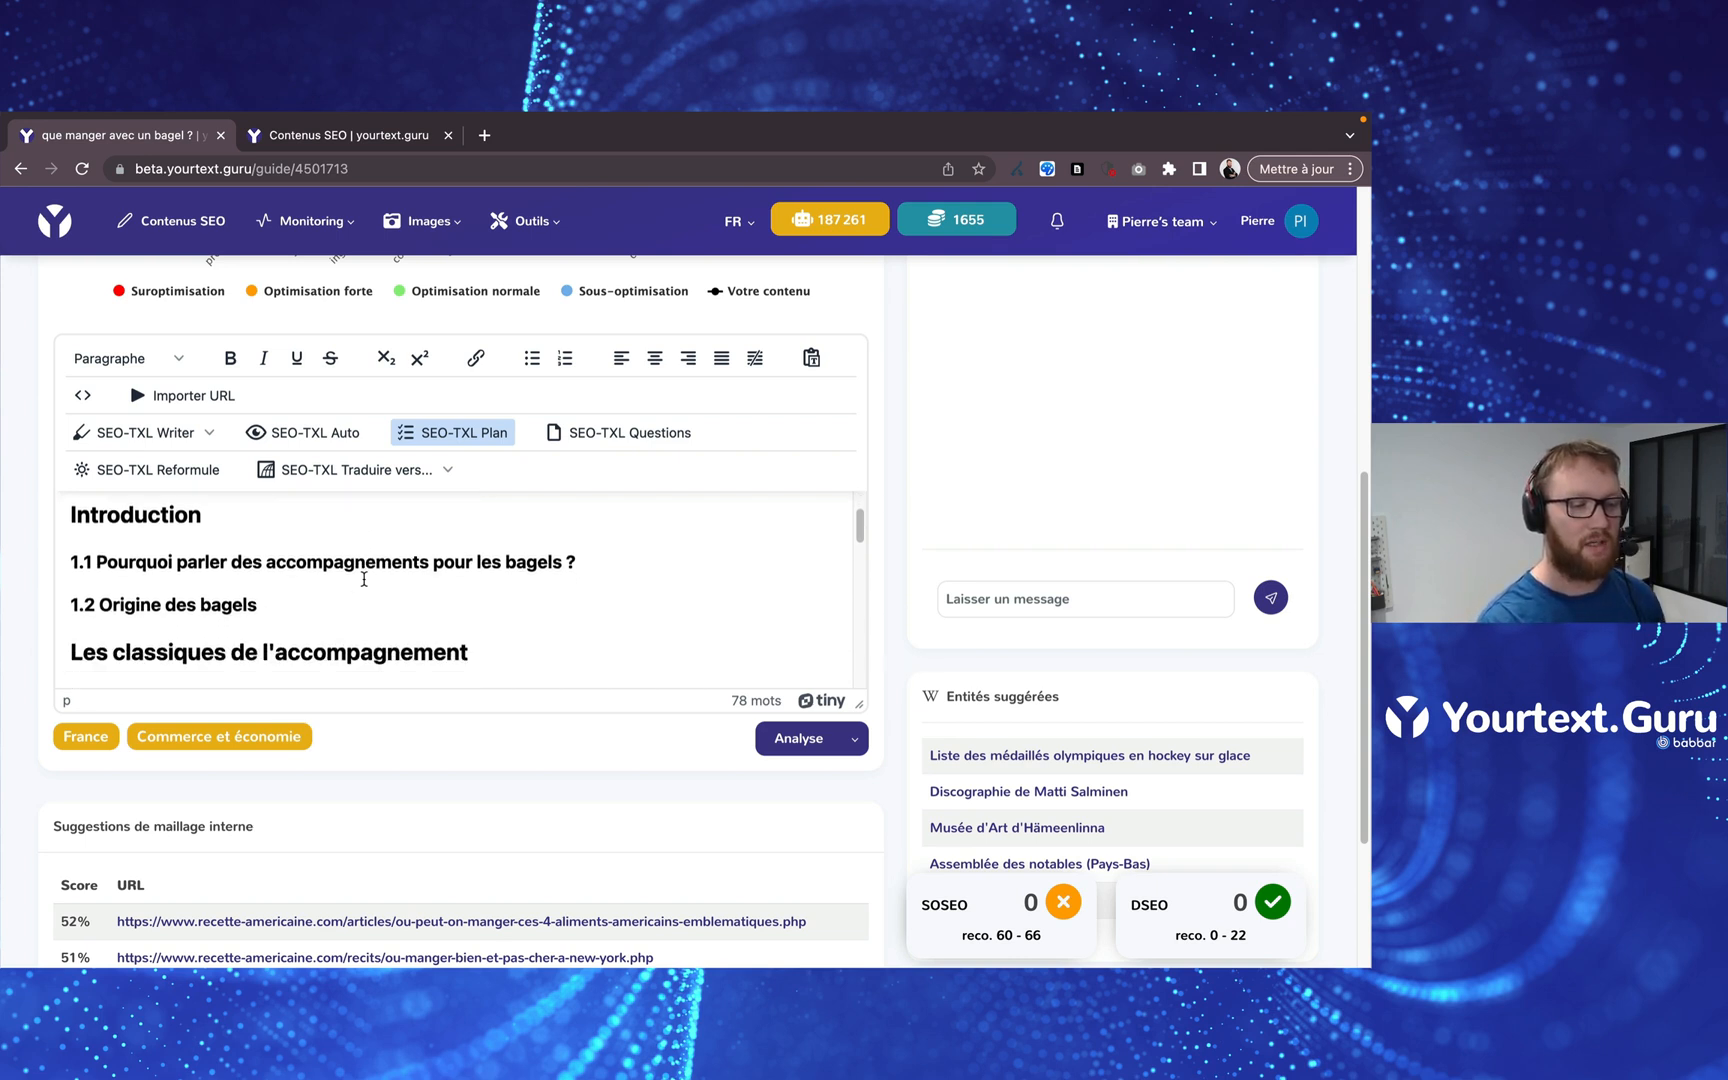
scroll(364, 579, down, 8)
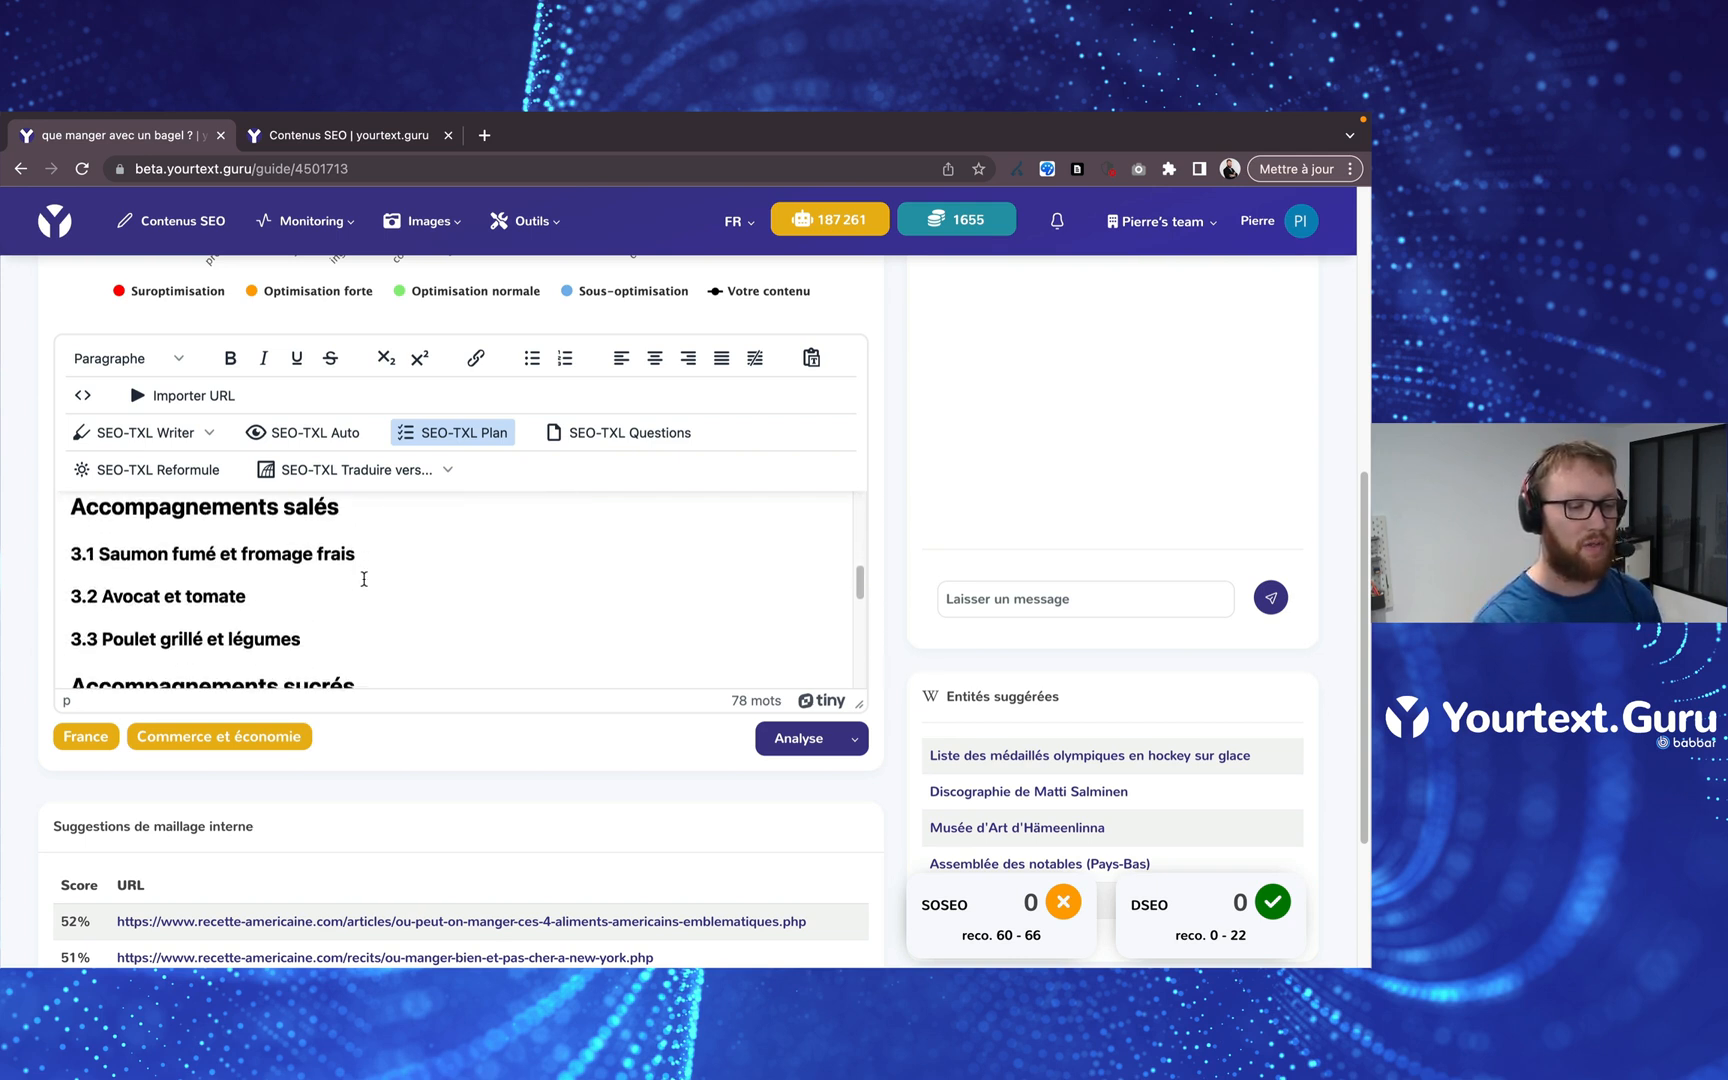
scroll(364, 579, down, 3)
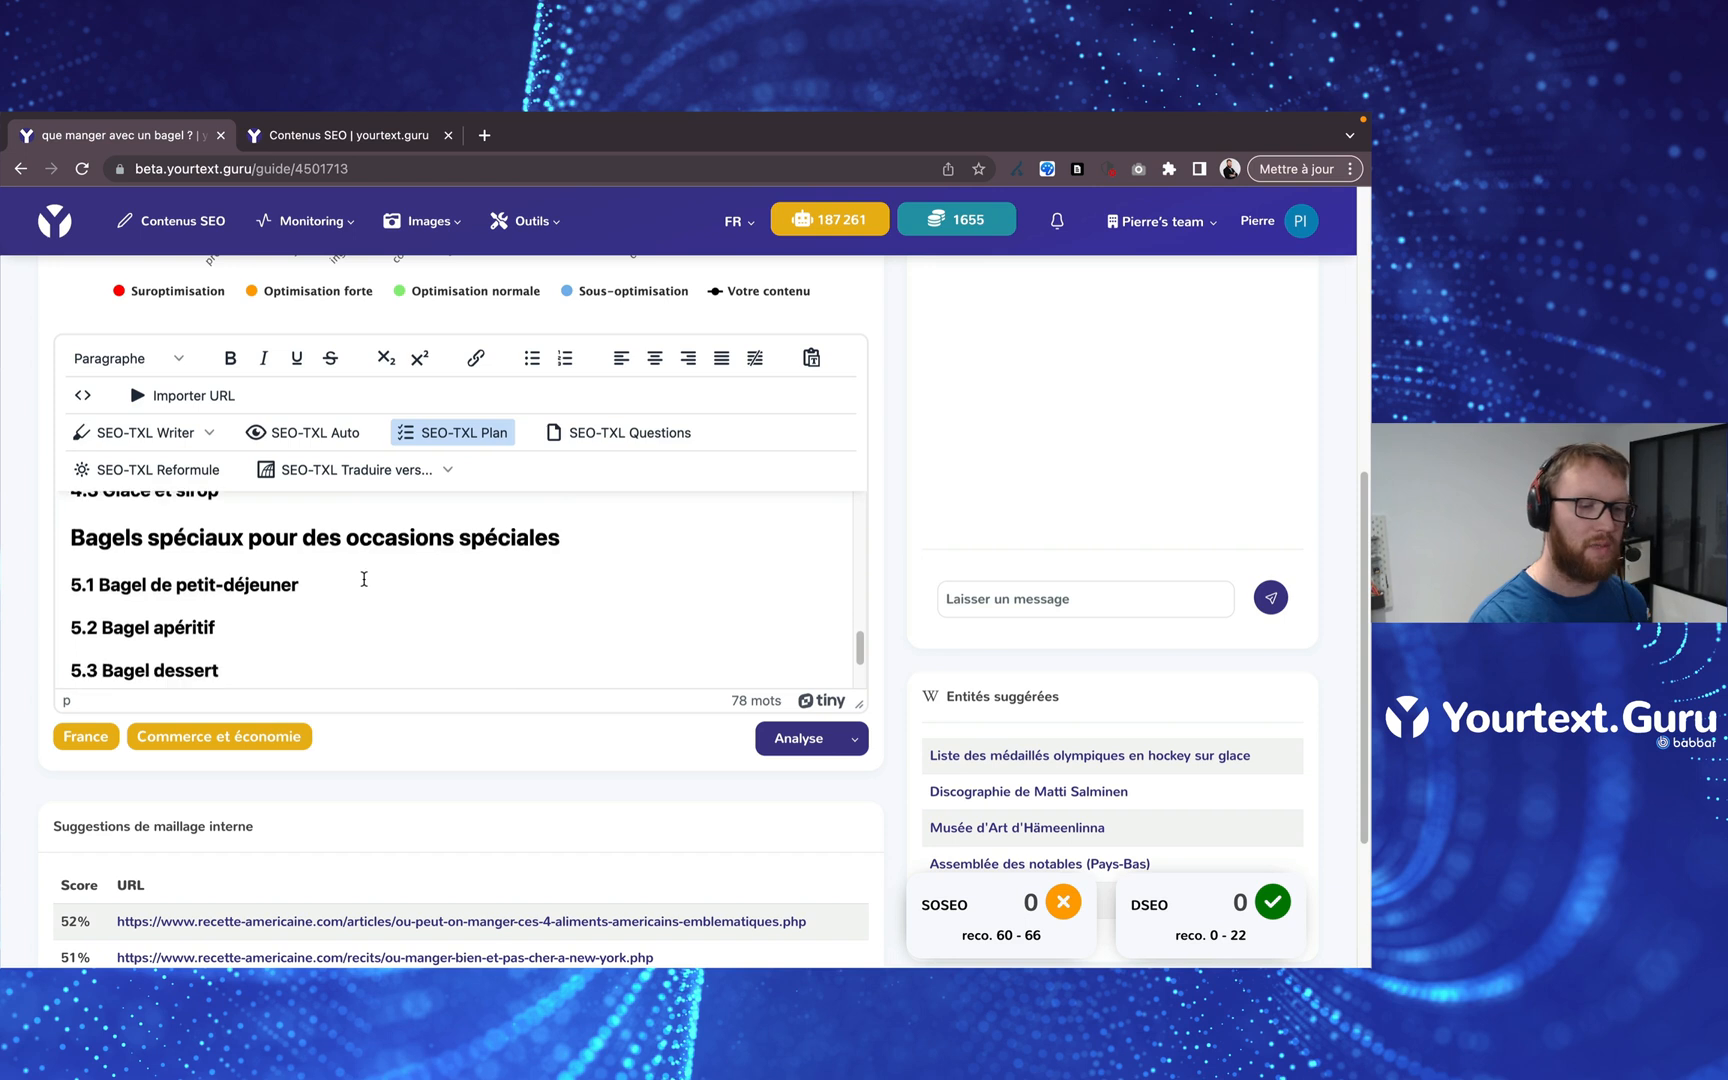
scroll(364, 579, up, 15)
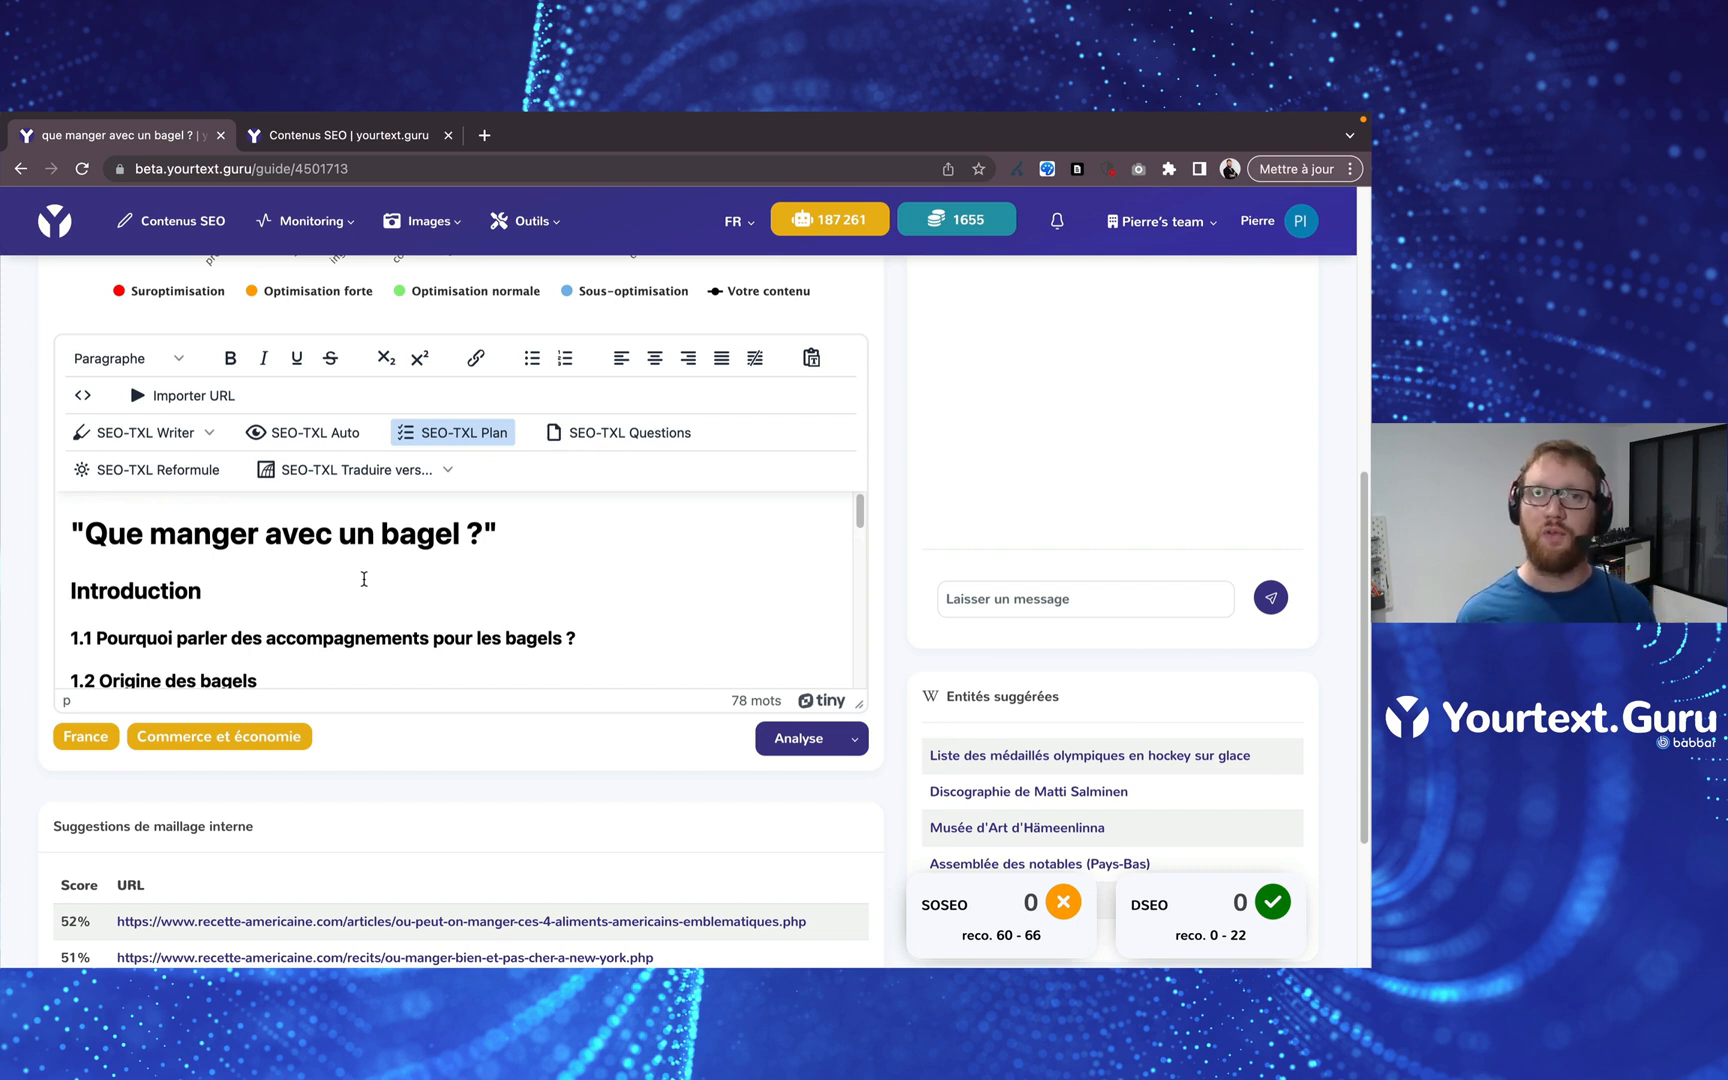
click(785, 753)
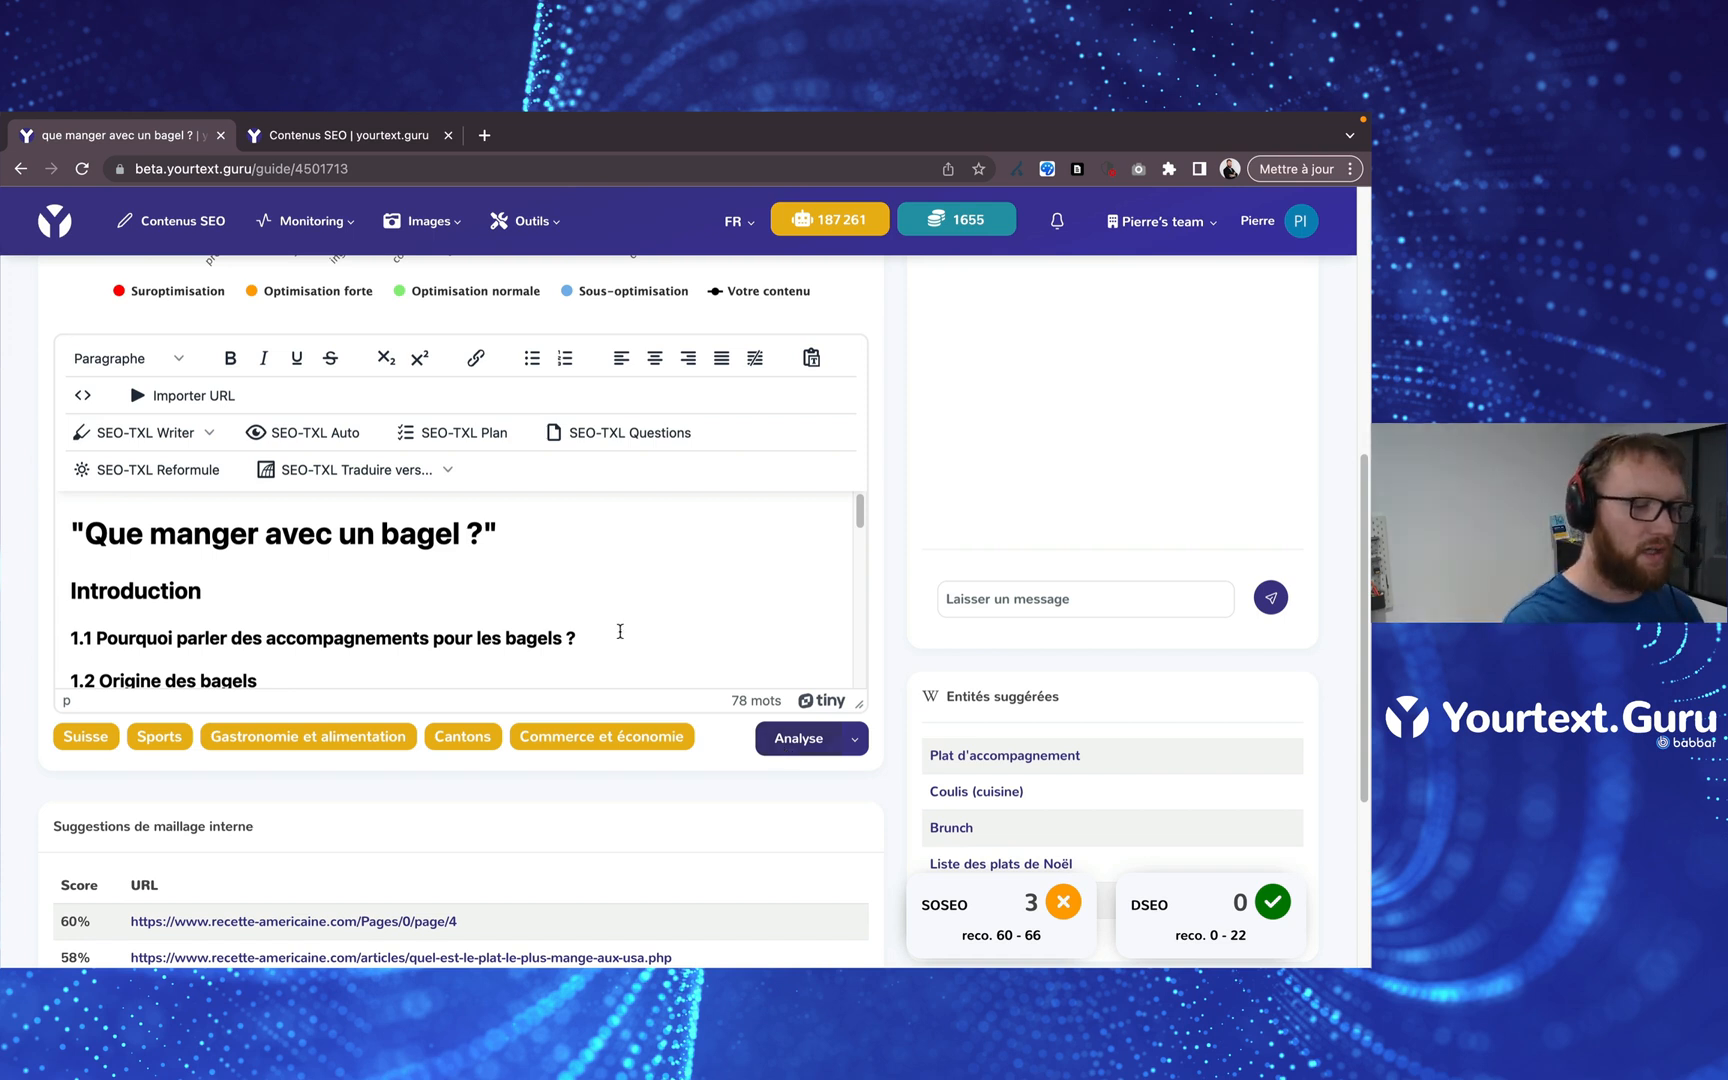
Write "un bagel au saumon fumé et au fromage frais c'est l'un des basiques du bagel" under the heading "3.1 Saumon fumé et fromage frais"
scroll(493, 598, down, 3)
scroll(493, 598, down, 1)
scroll(493, 598, up, 1)
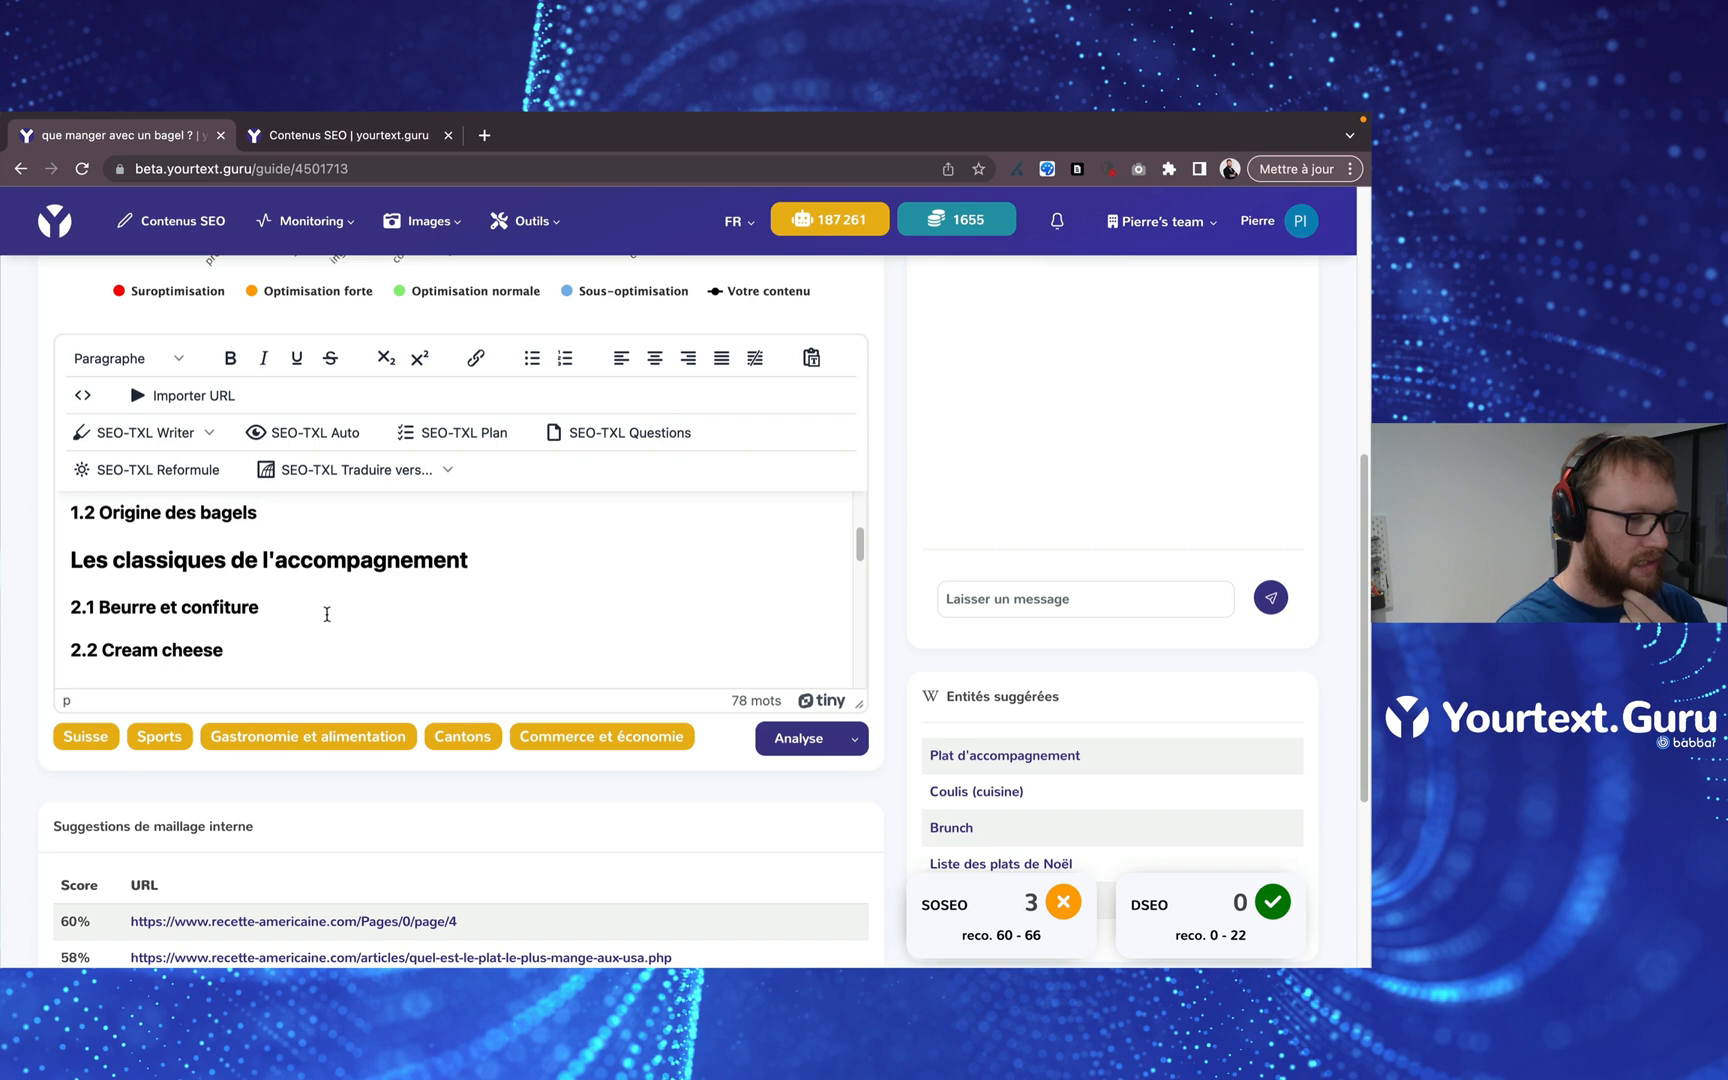
scroll(327, 614, up, 3)
scroll(327, 614, down, 3)
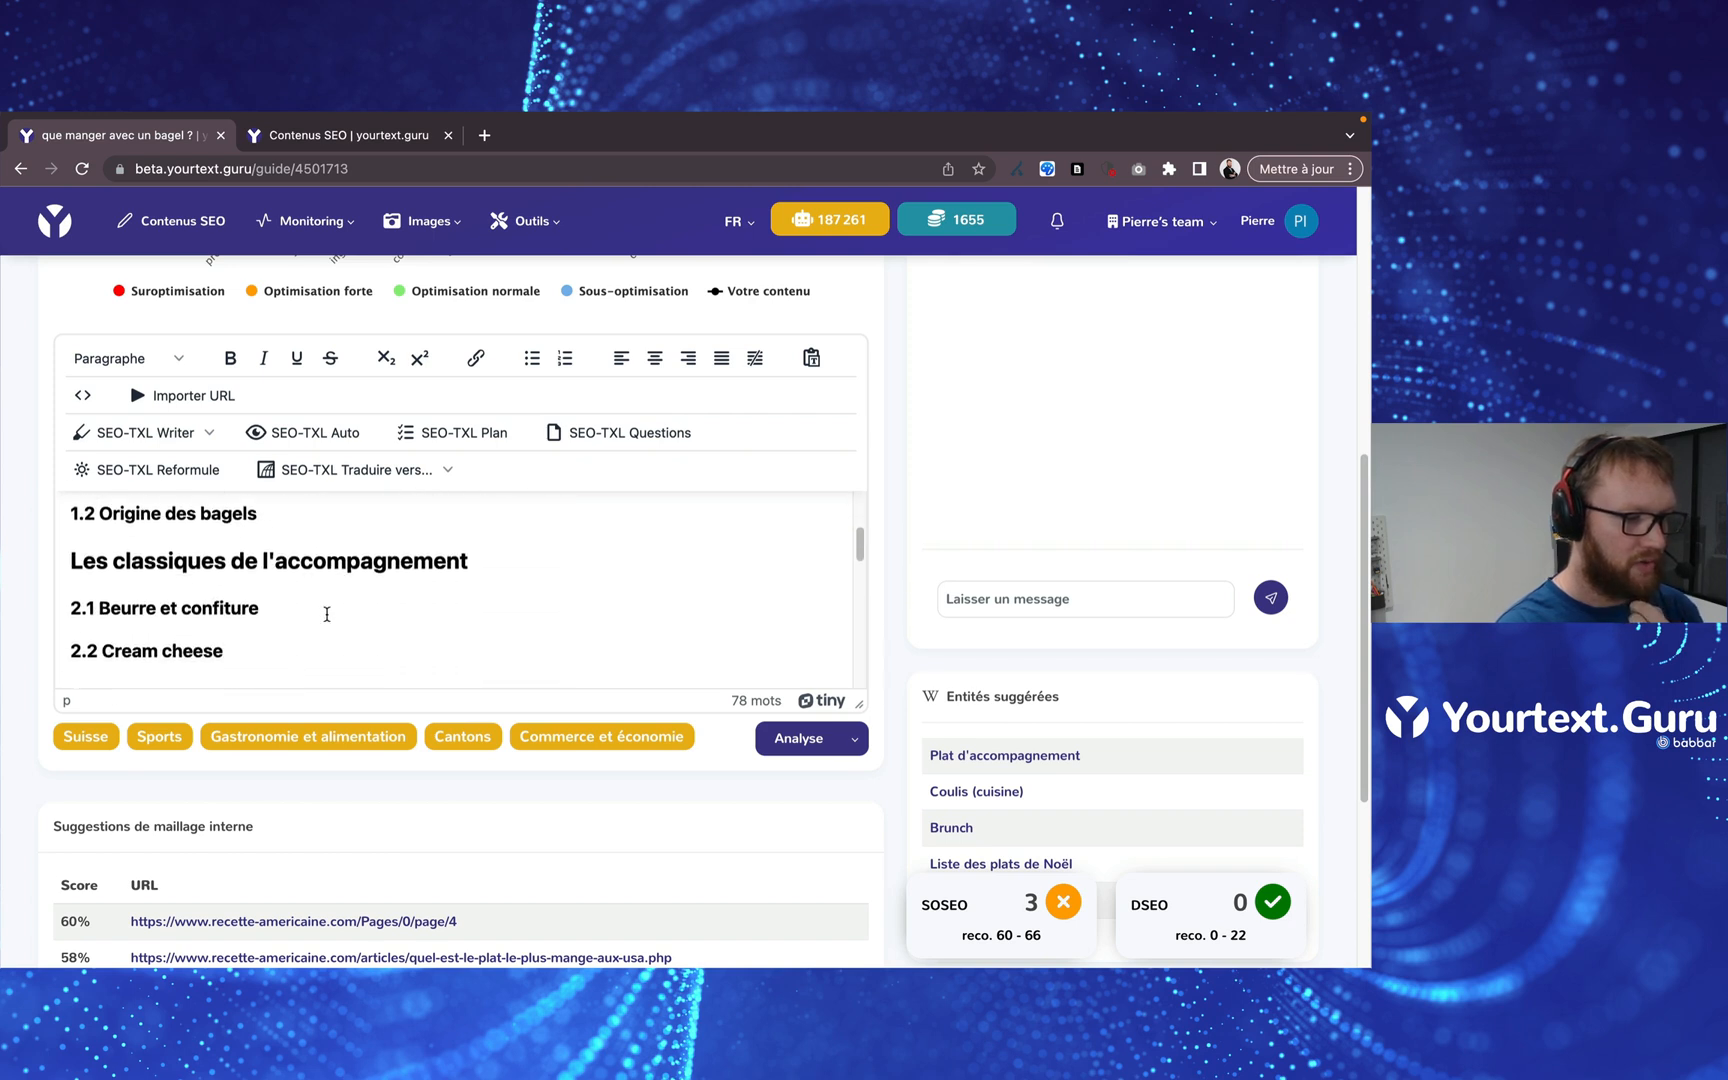
scroll(327, 614, down, 2)
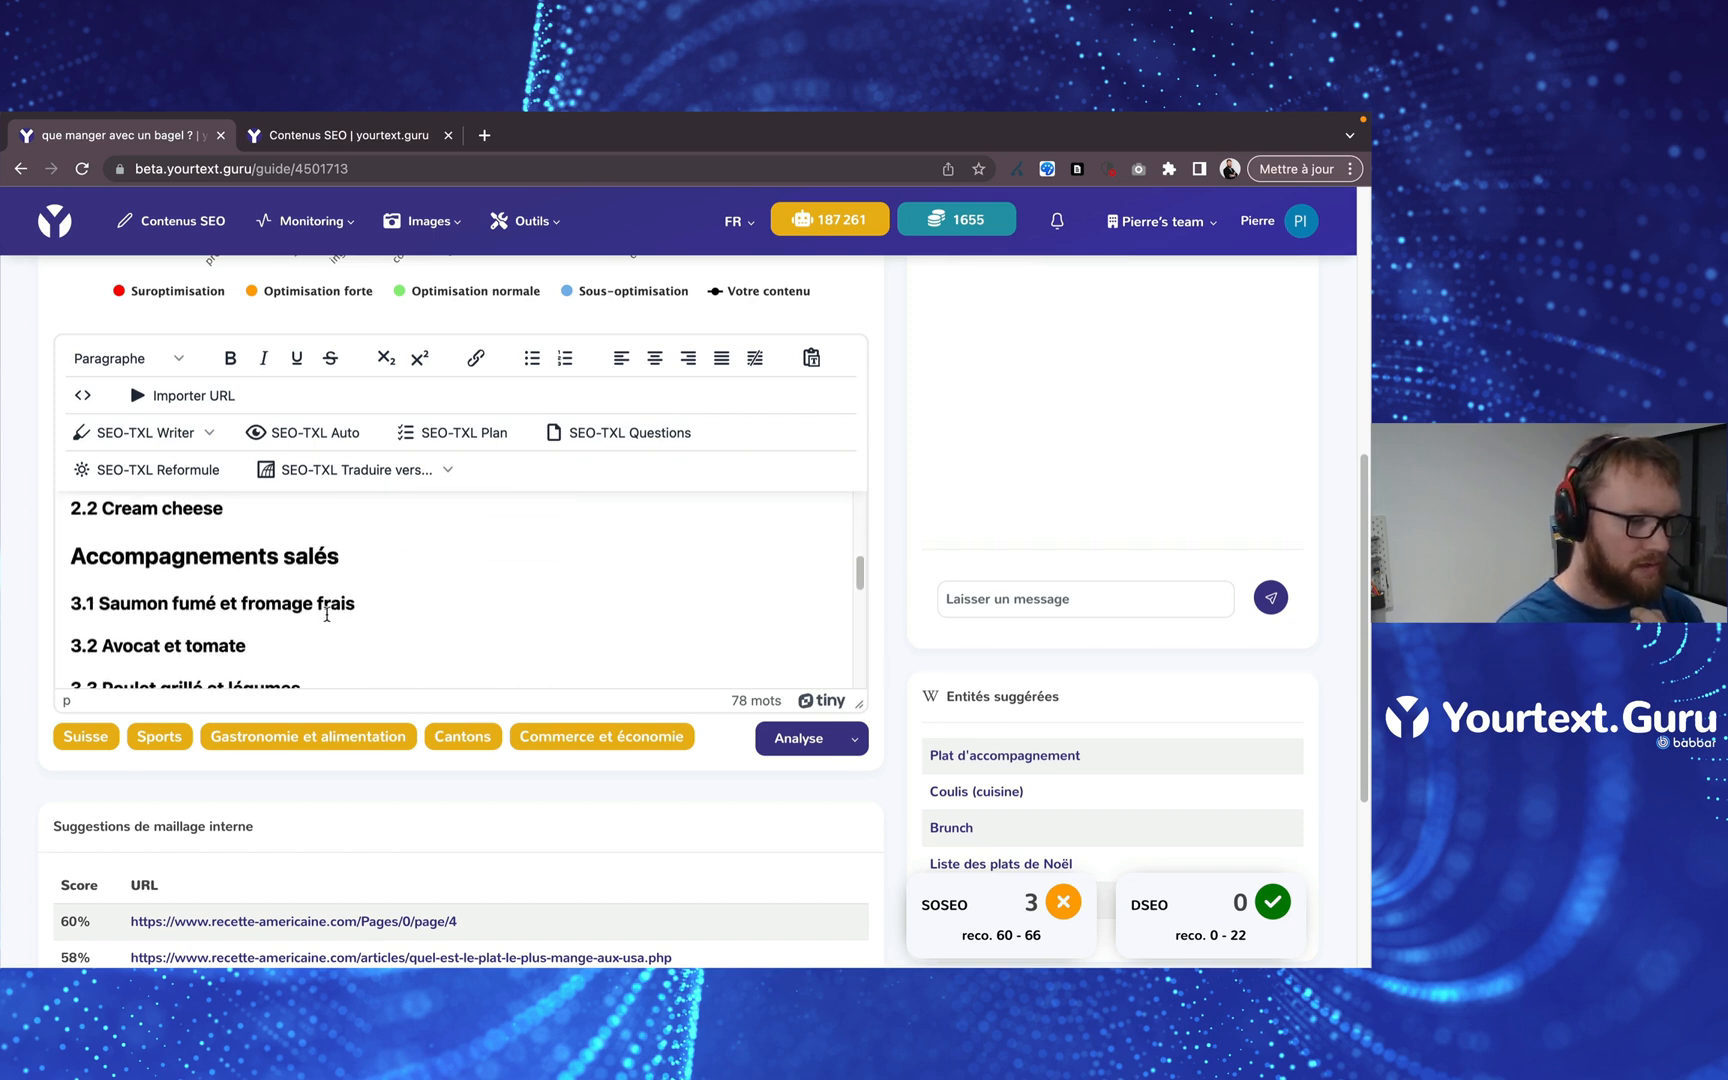
scroll(327, 614, down, 1)
click(384, 586)
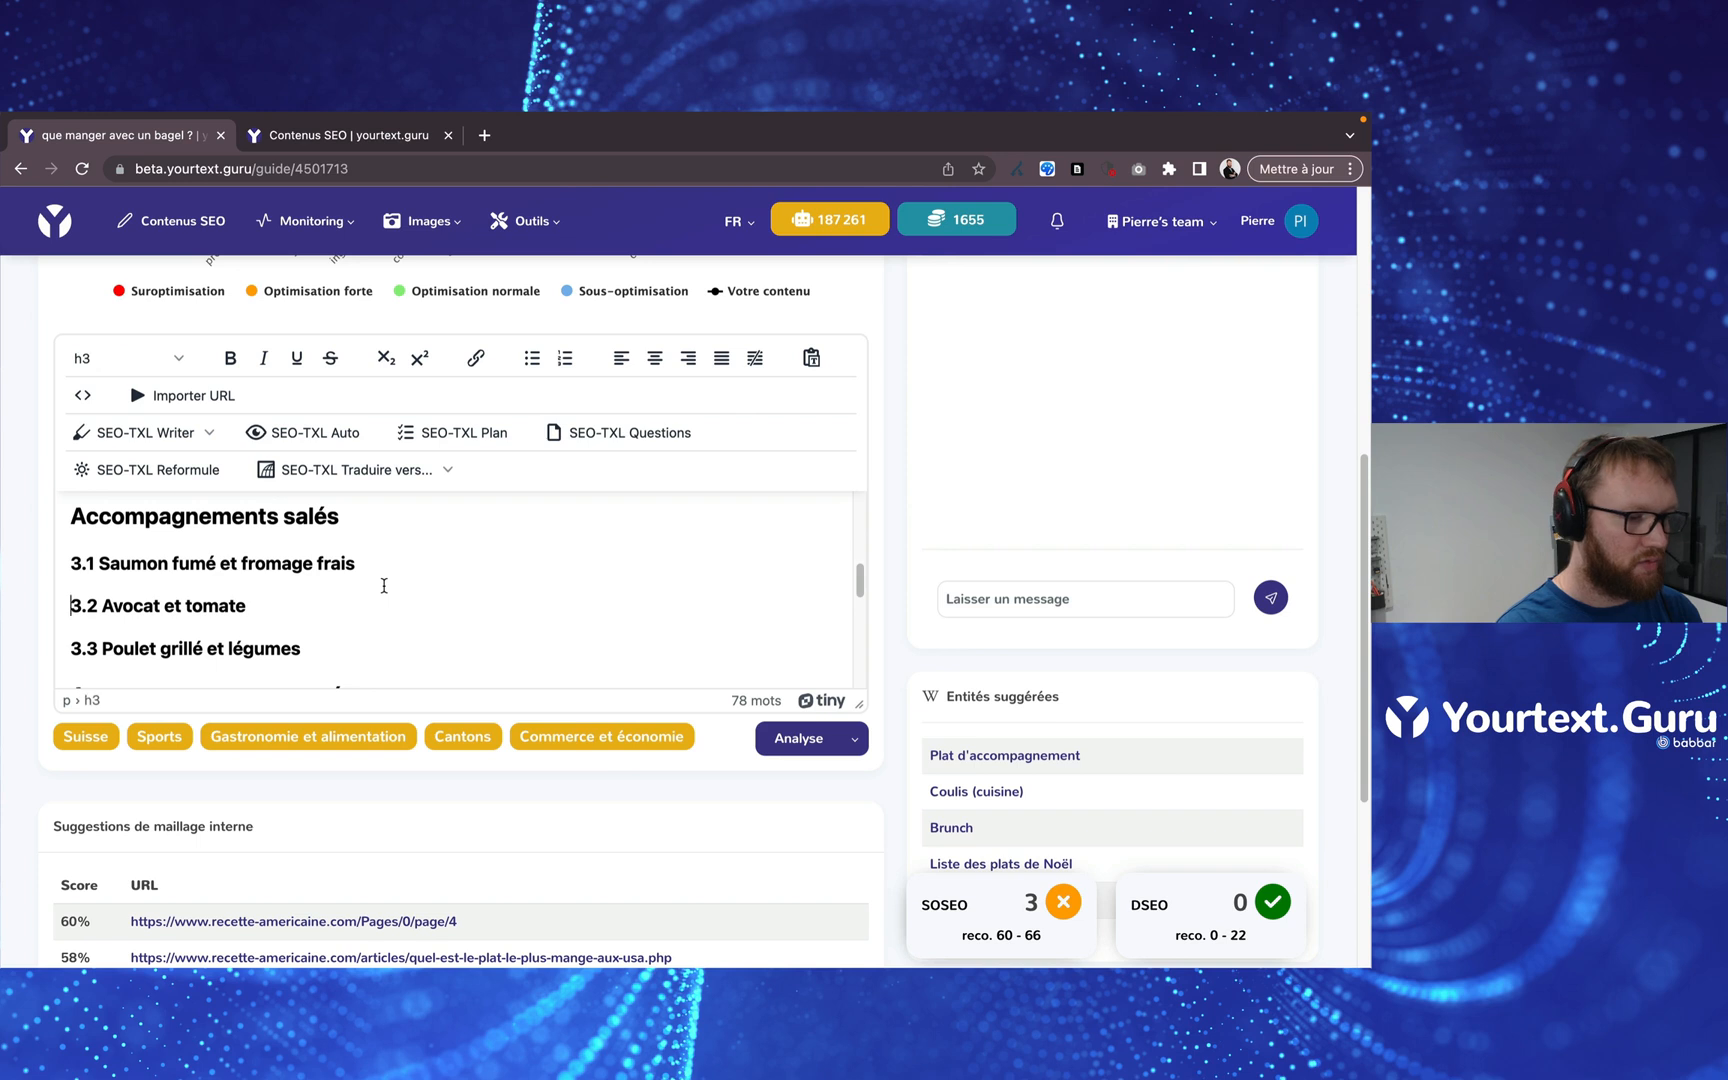
click(391, 572)
key(Return)
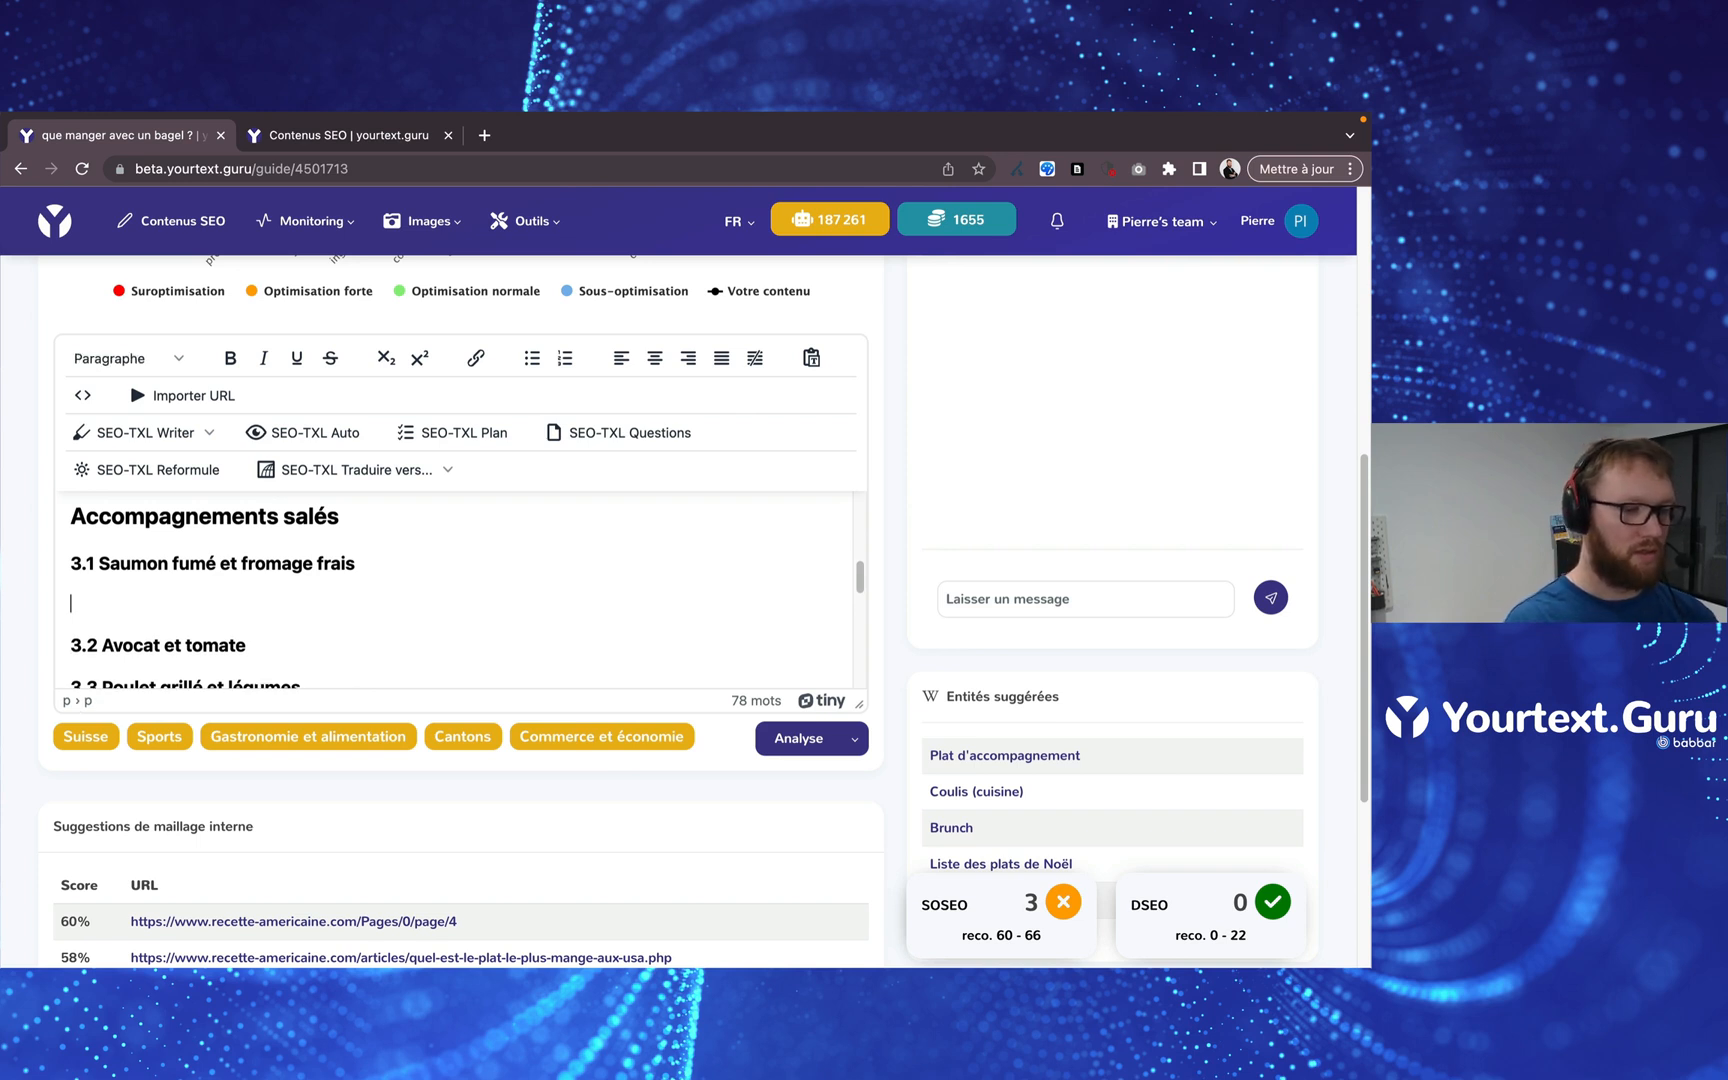
text(un bage)
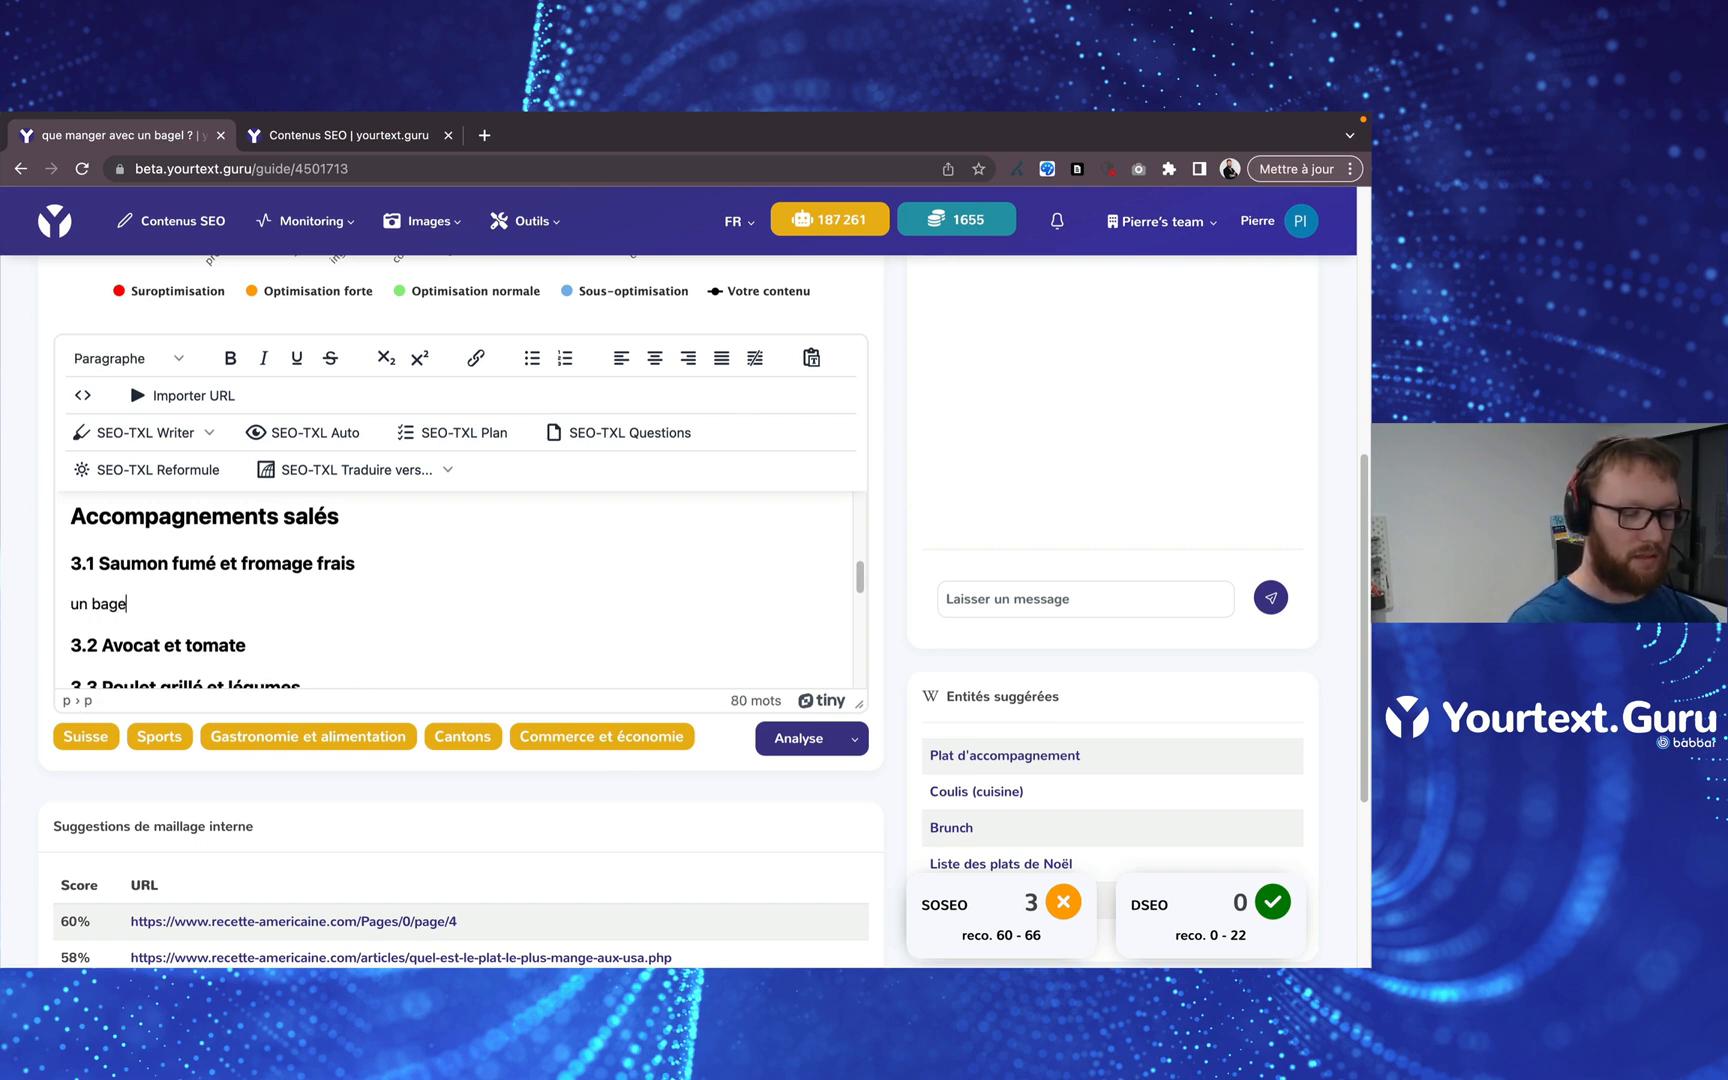
text(l au saumon )
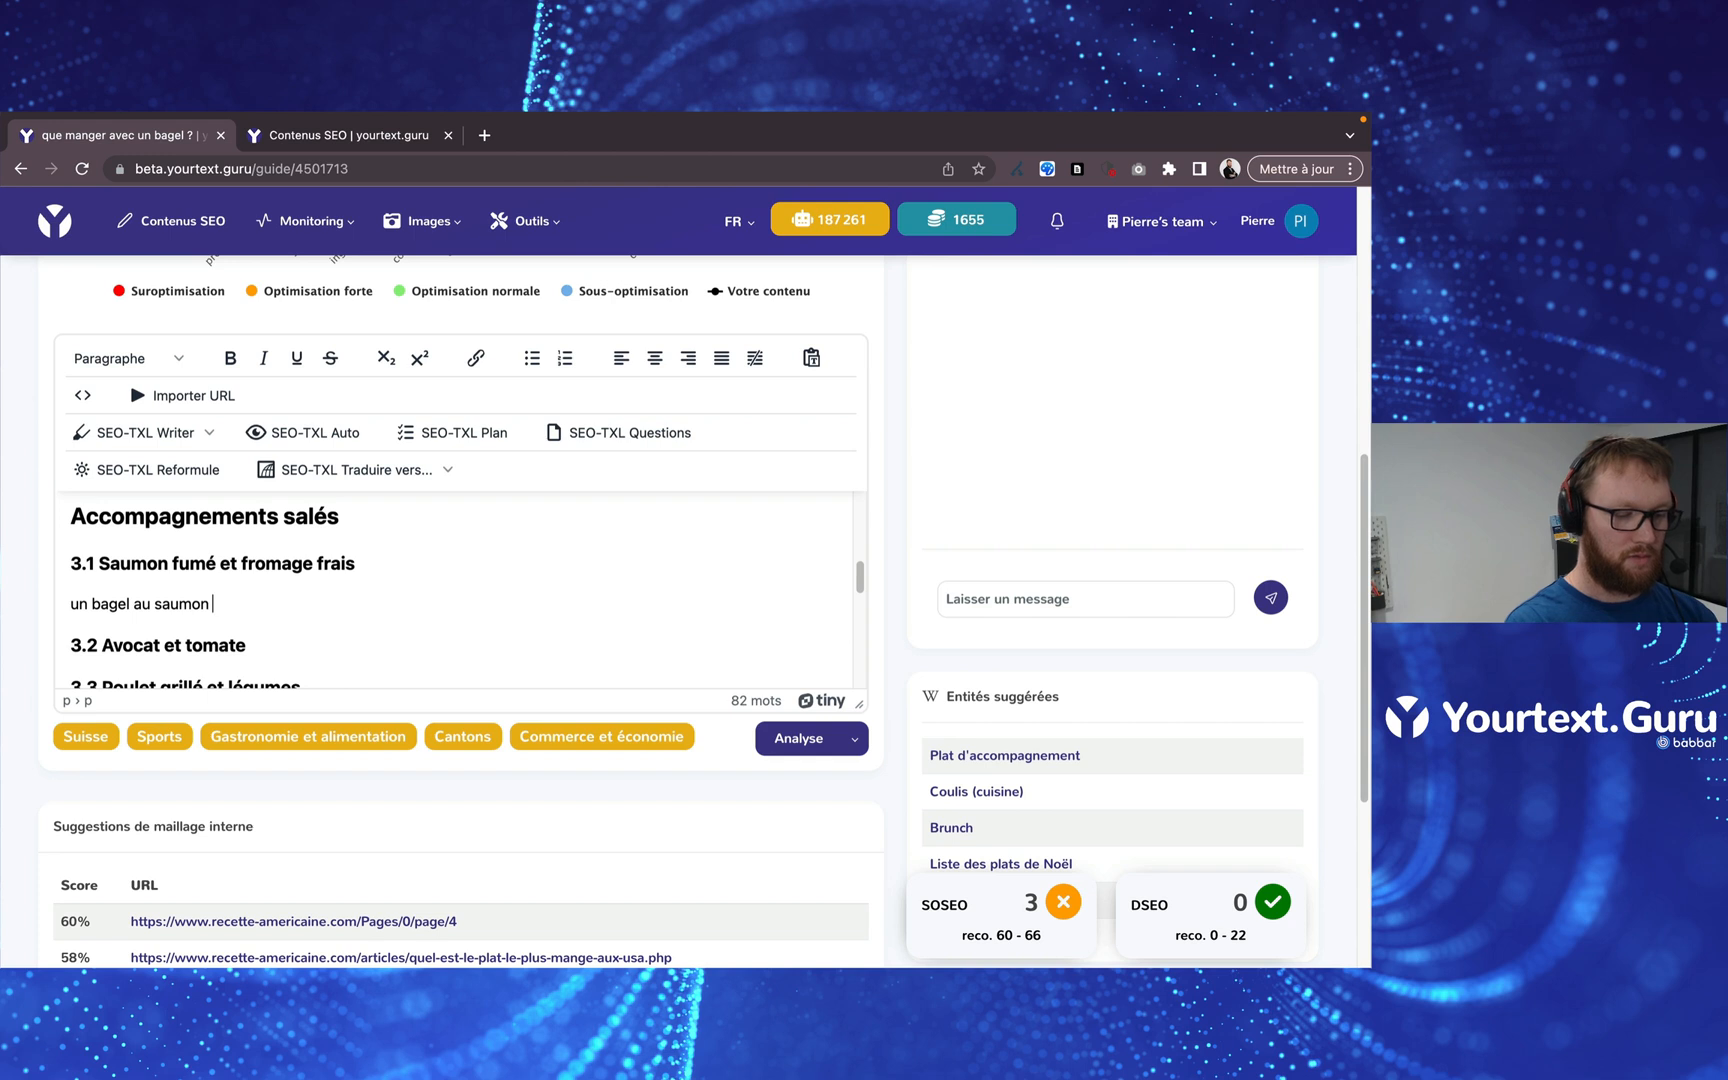
text(fumé et au )
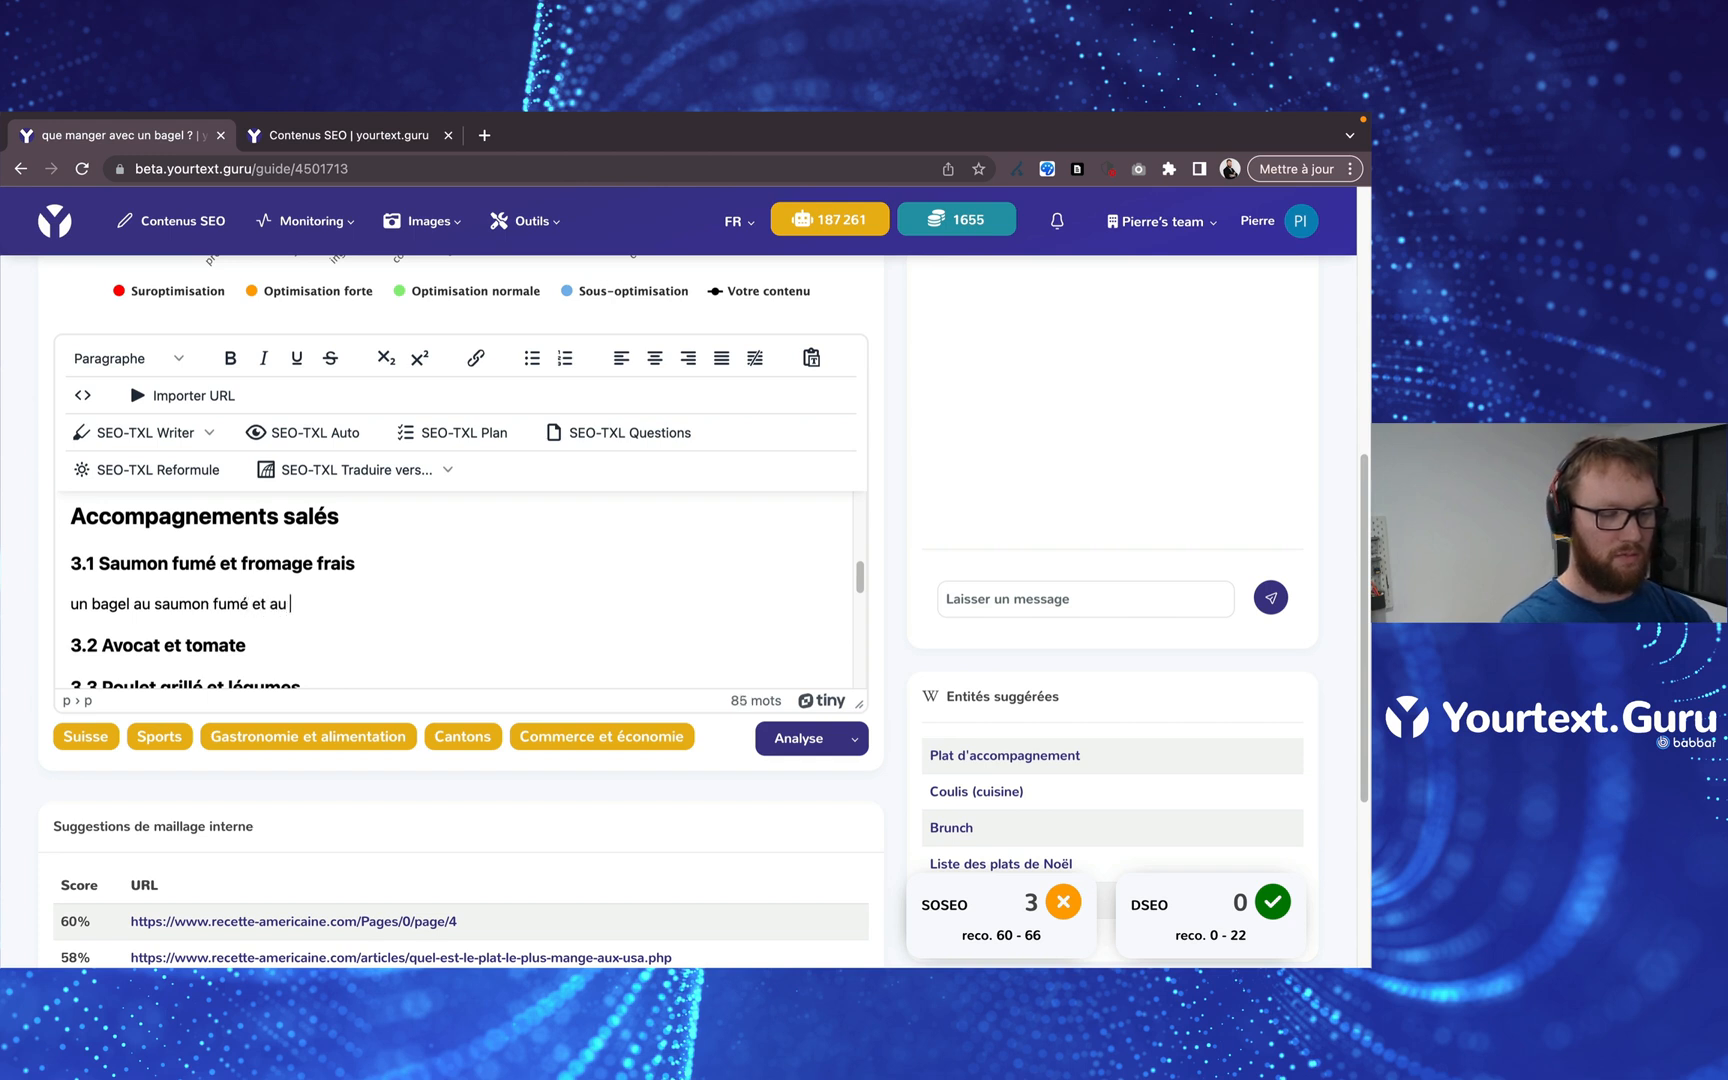
text(fromage fra)
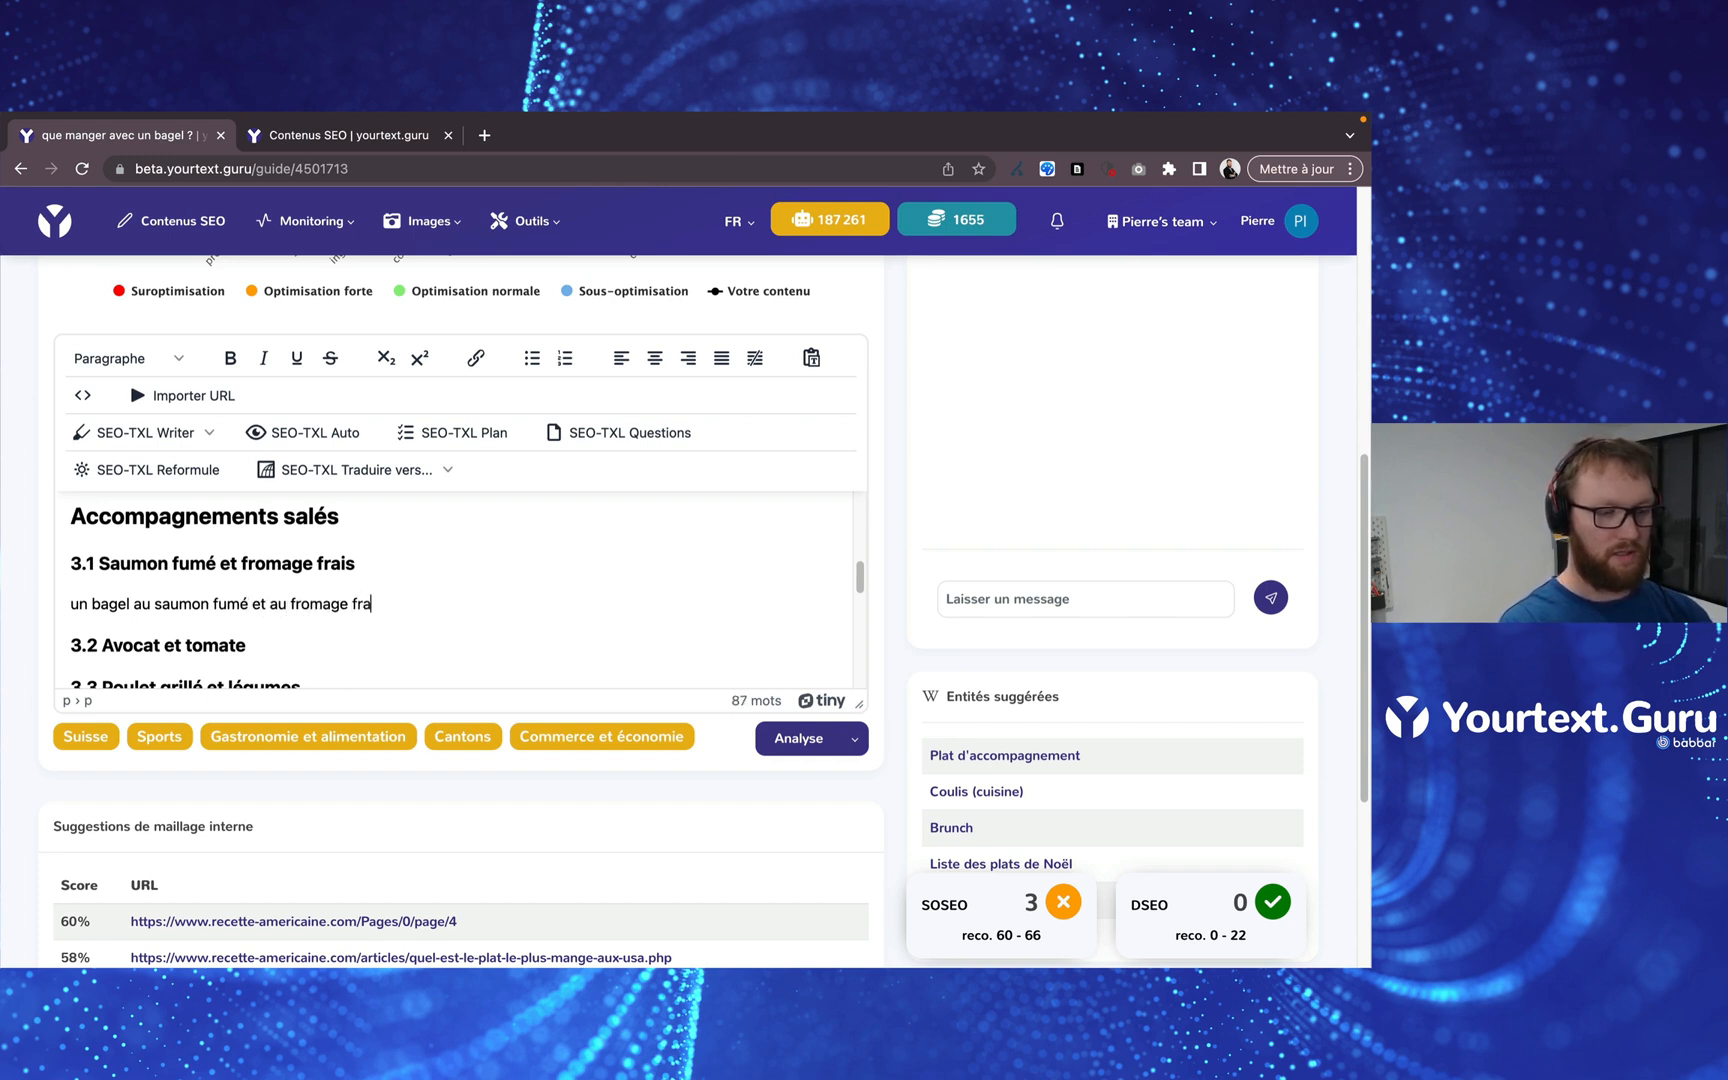
text(is c'est )
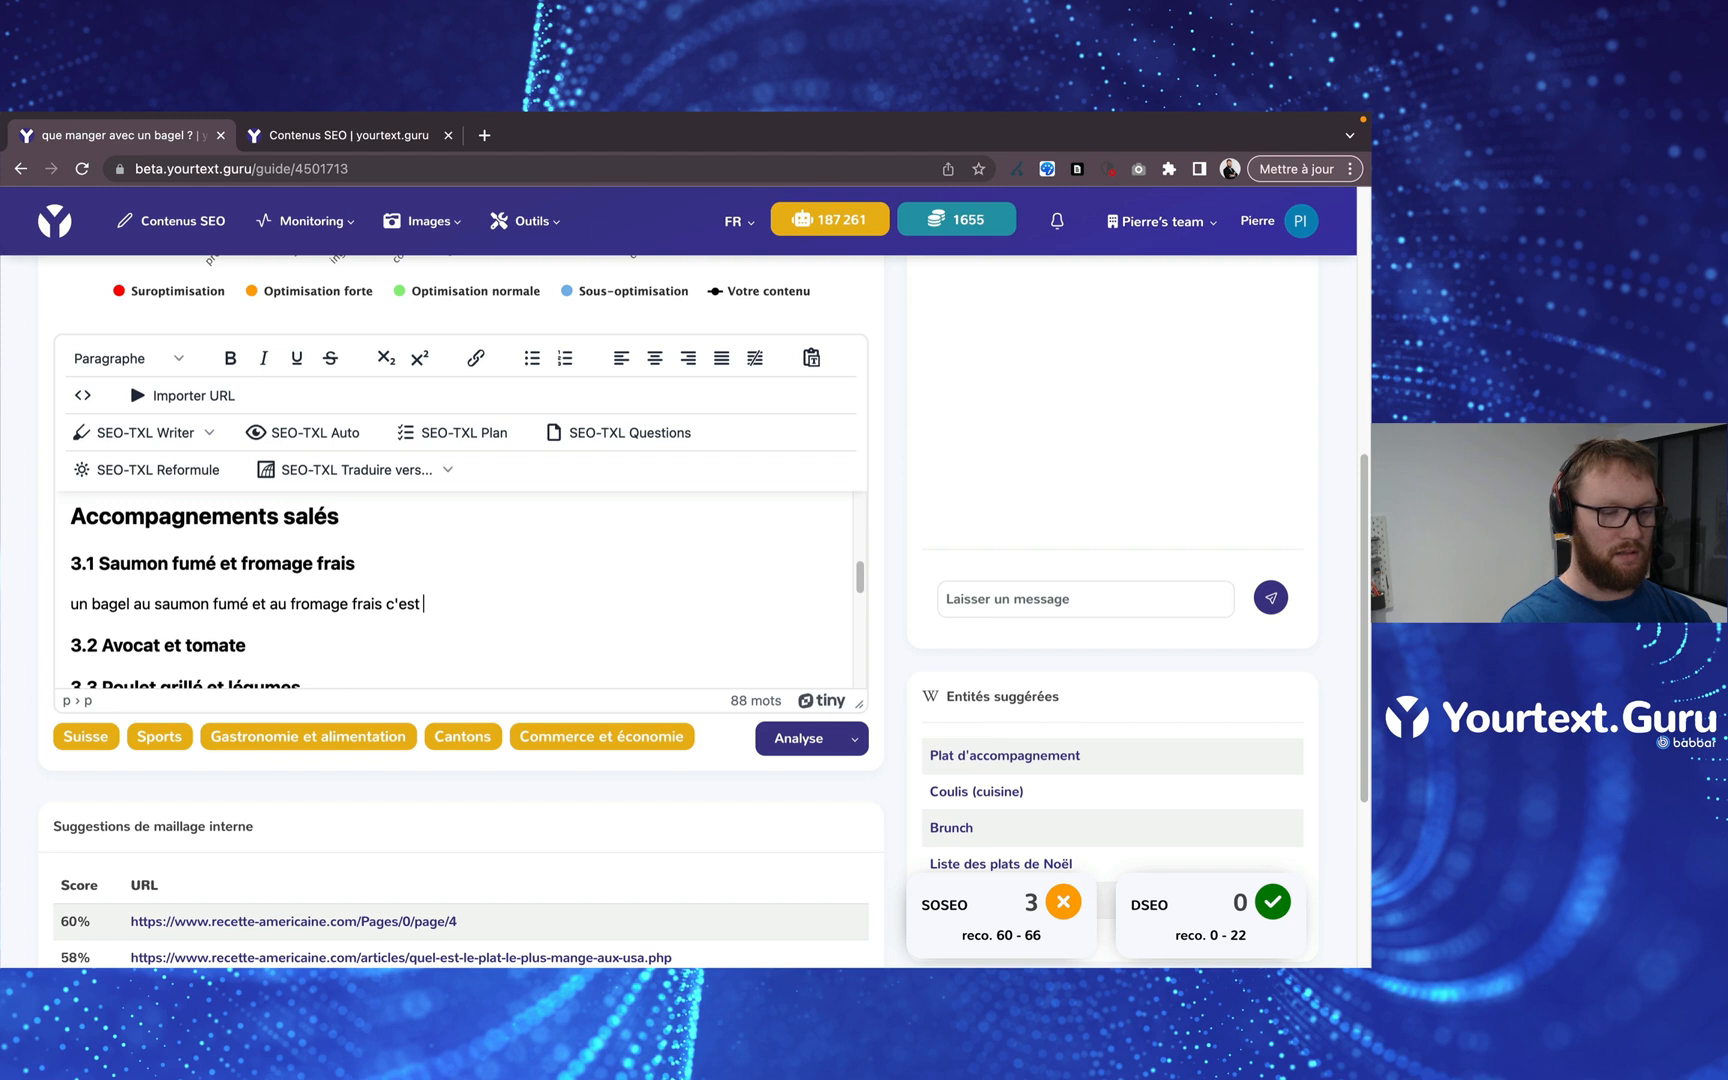
text(l'une )
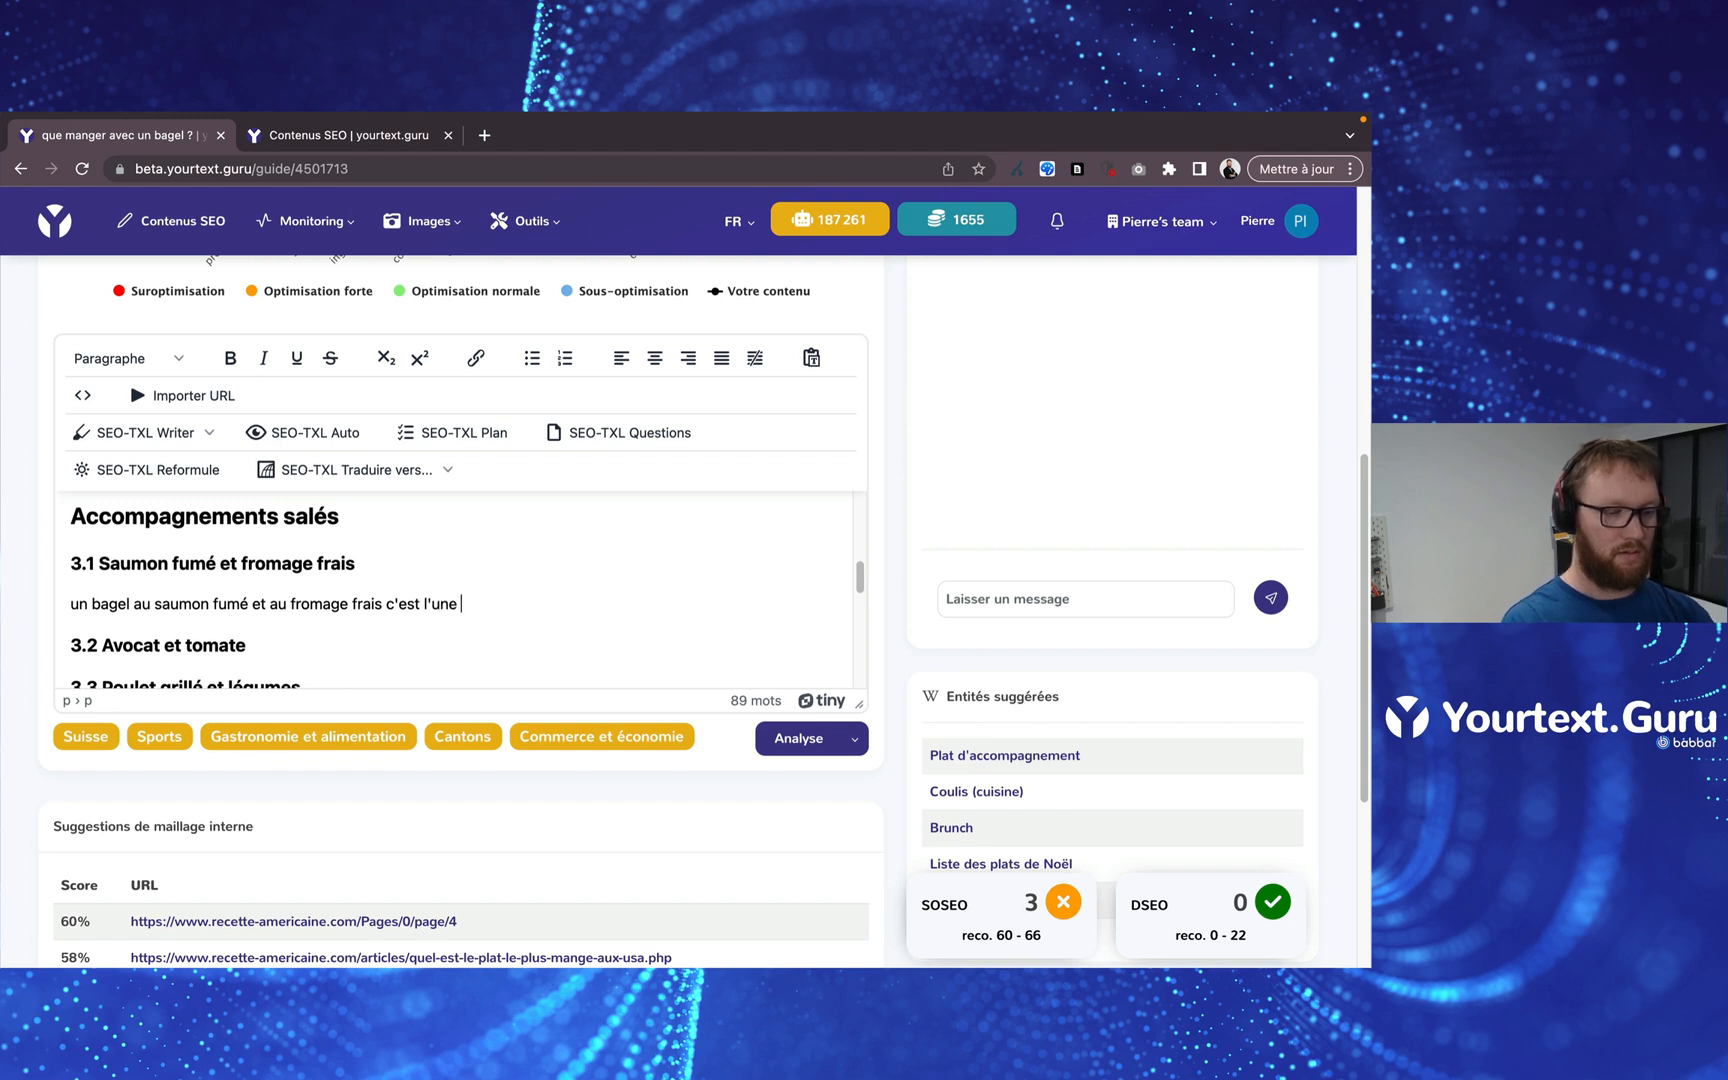
text(des)
key(BackSpace)
key(BackSpace)
key(BackSpace)
key(BackSpace)
key(BackSpace)
key(BackSpace)
text(n des basiques du bagel)
Select the sentence under heading 3.1 and rewrite it with SEO-TXL Reformule
key(shift+Home)
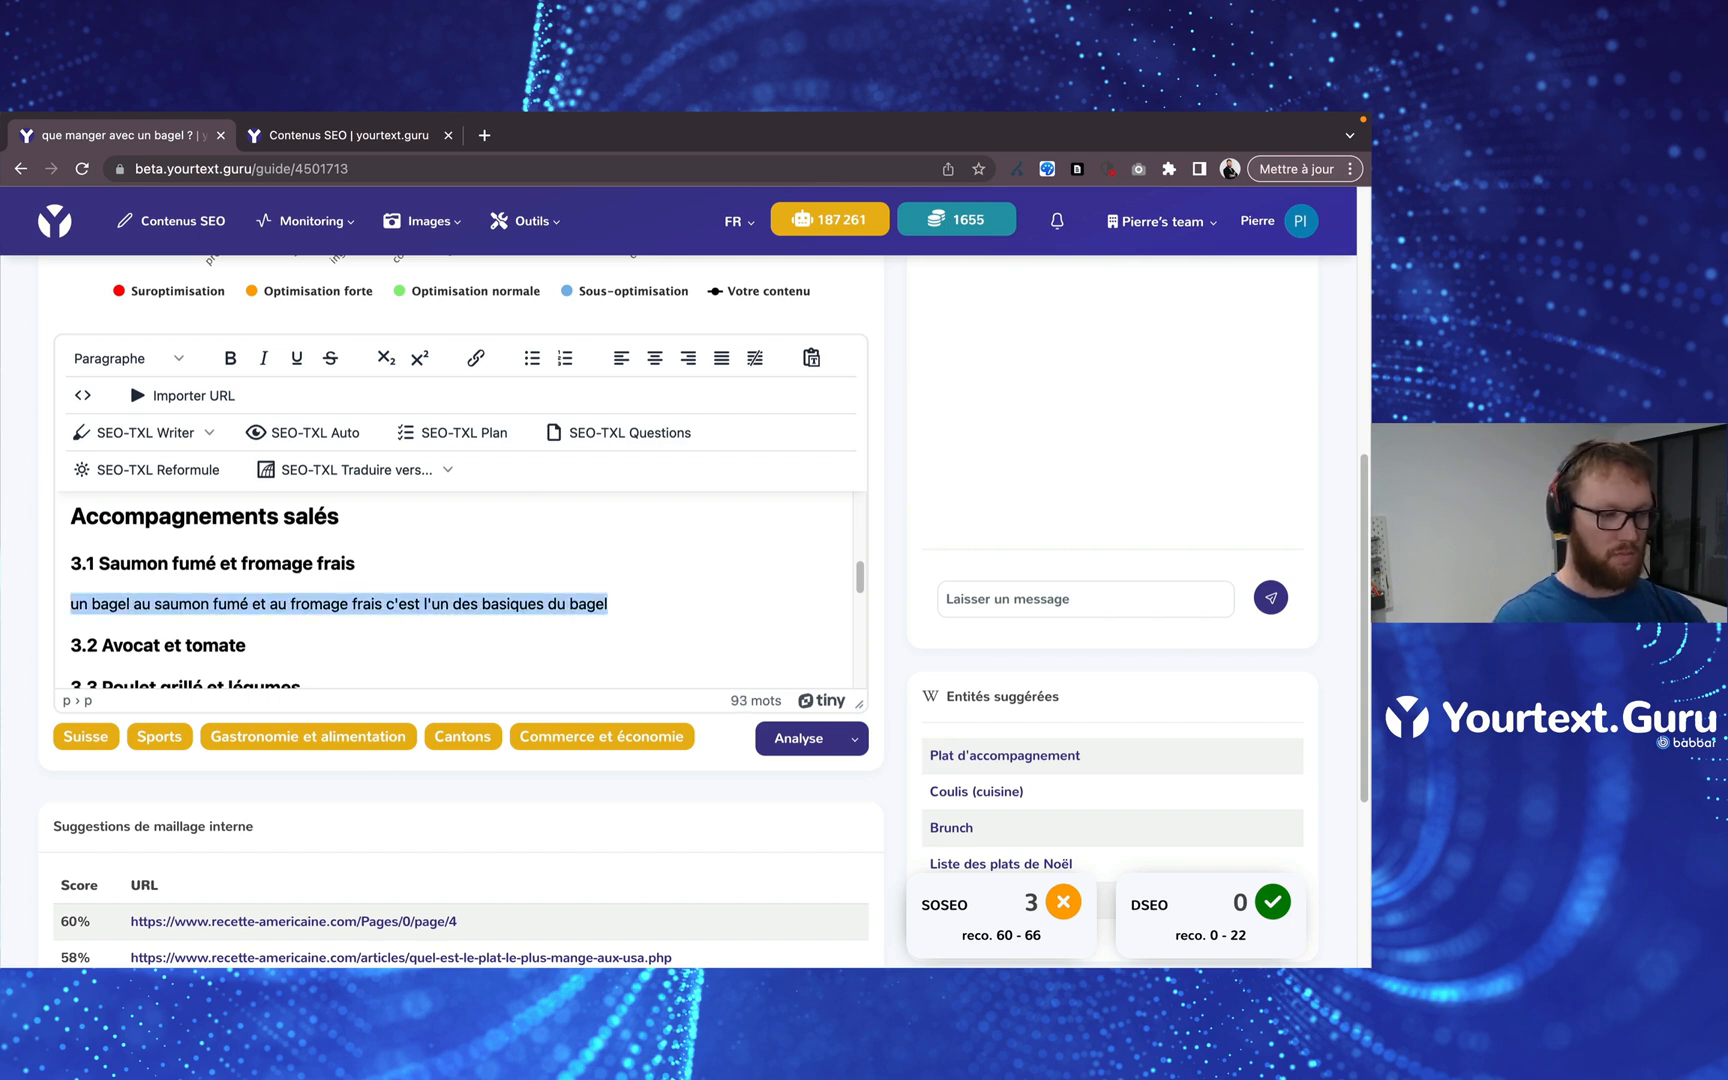
key(Left)
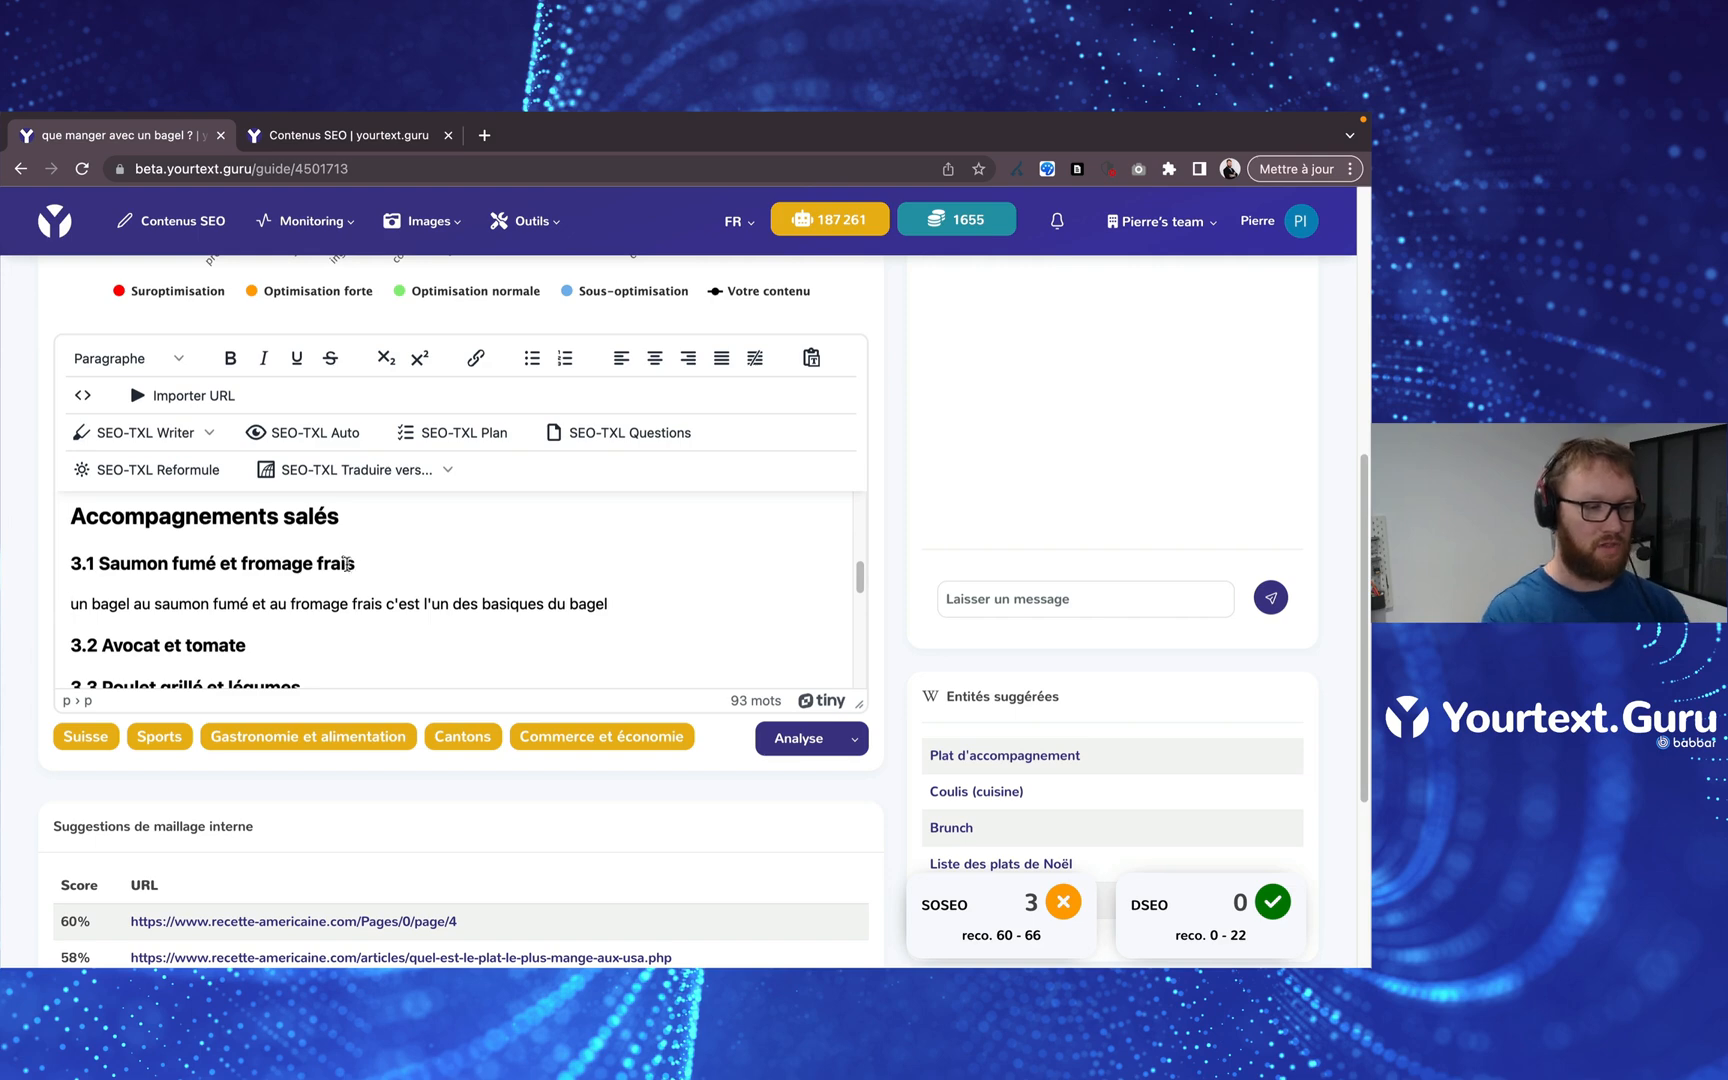
drag(626, 606, 5, 608)
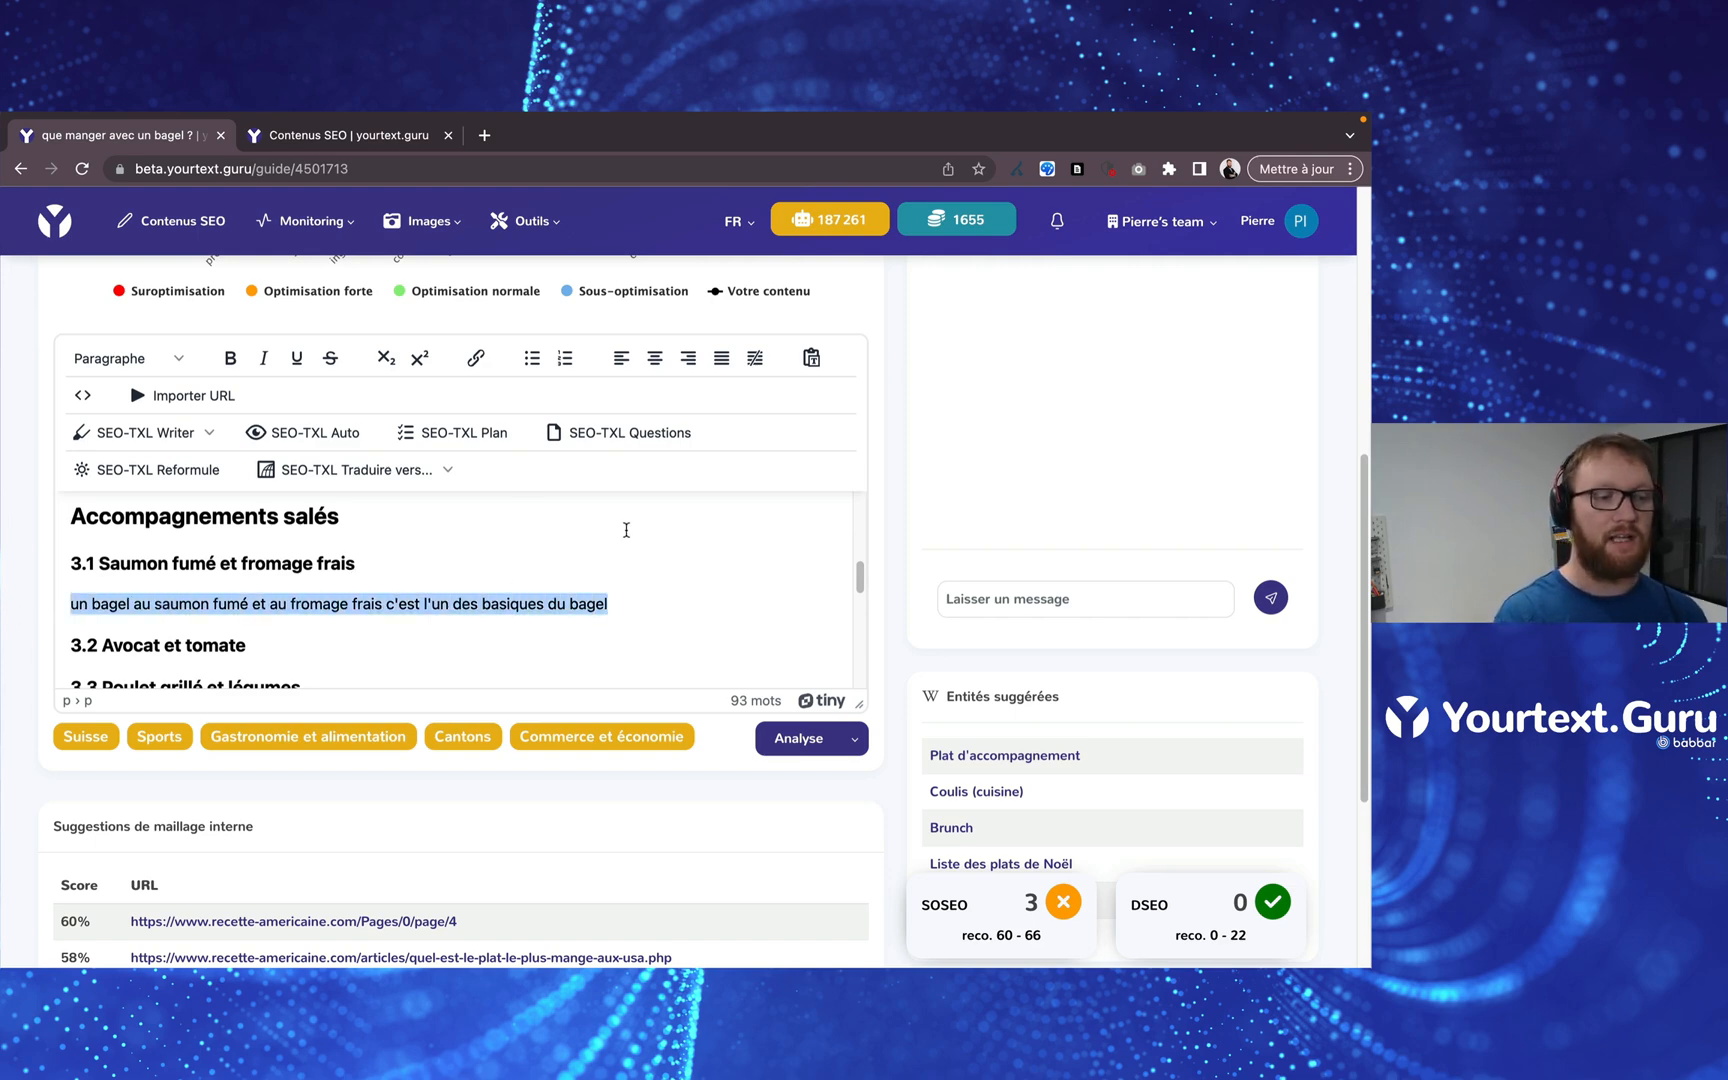
click(159, 478)
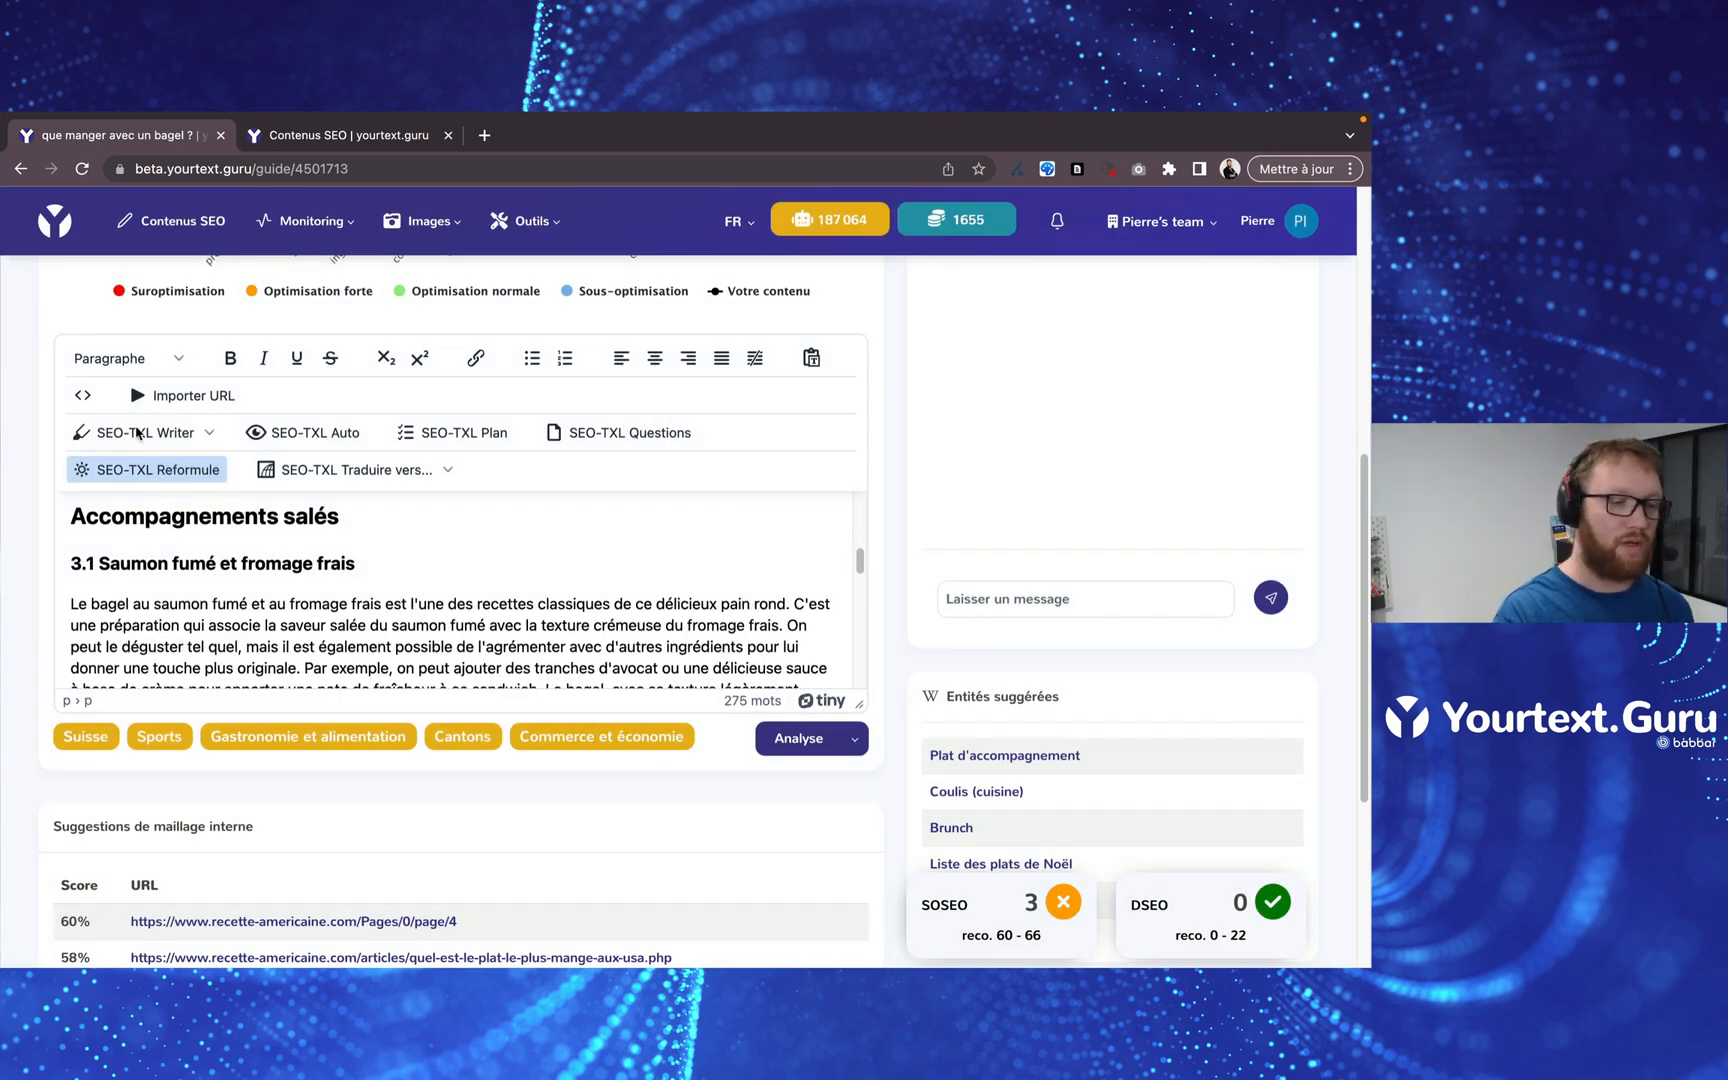
Read through the reformulated 3.1 paragraph and rerun the semantic analysis on the text
scroll(395, 583, down, 4)
scroll(395, 585, down, 1)
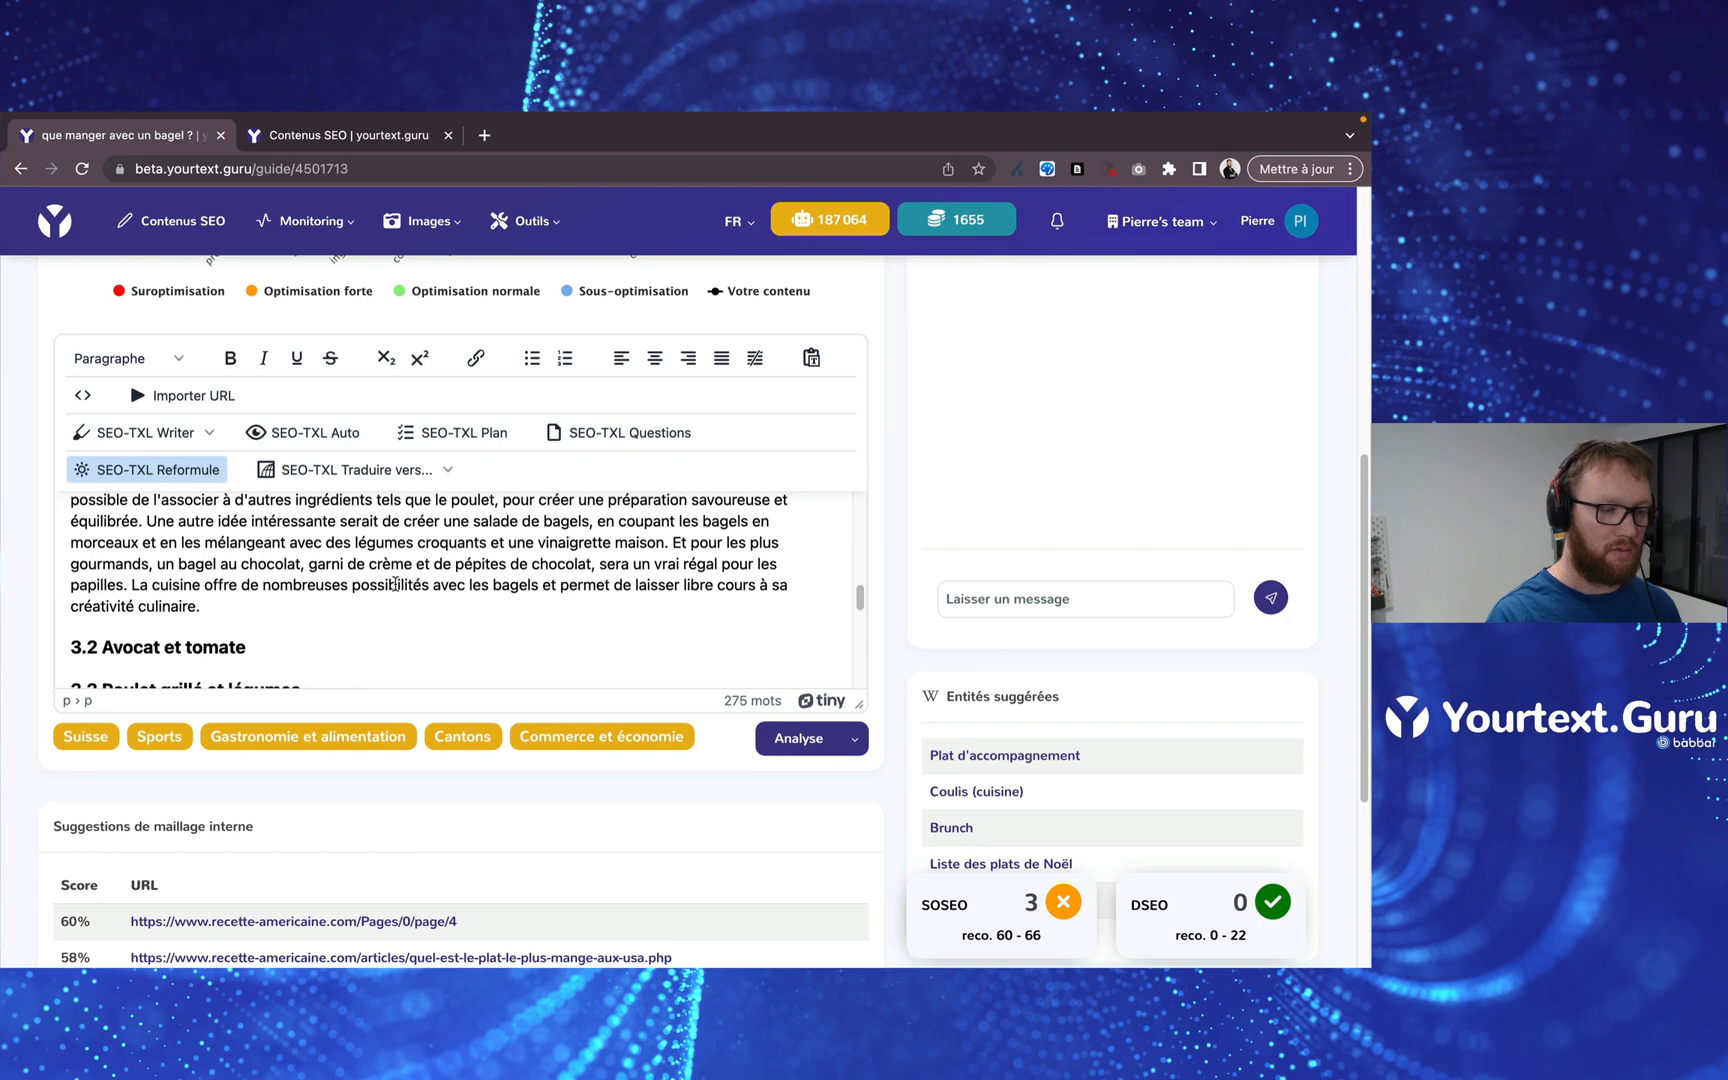
scroll(688, 766, up, 2)
click(798, 853)
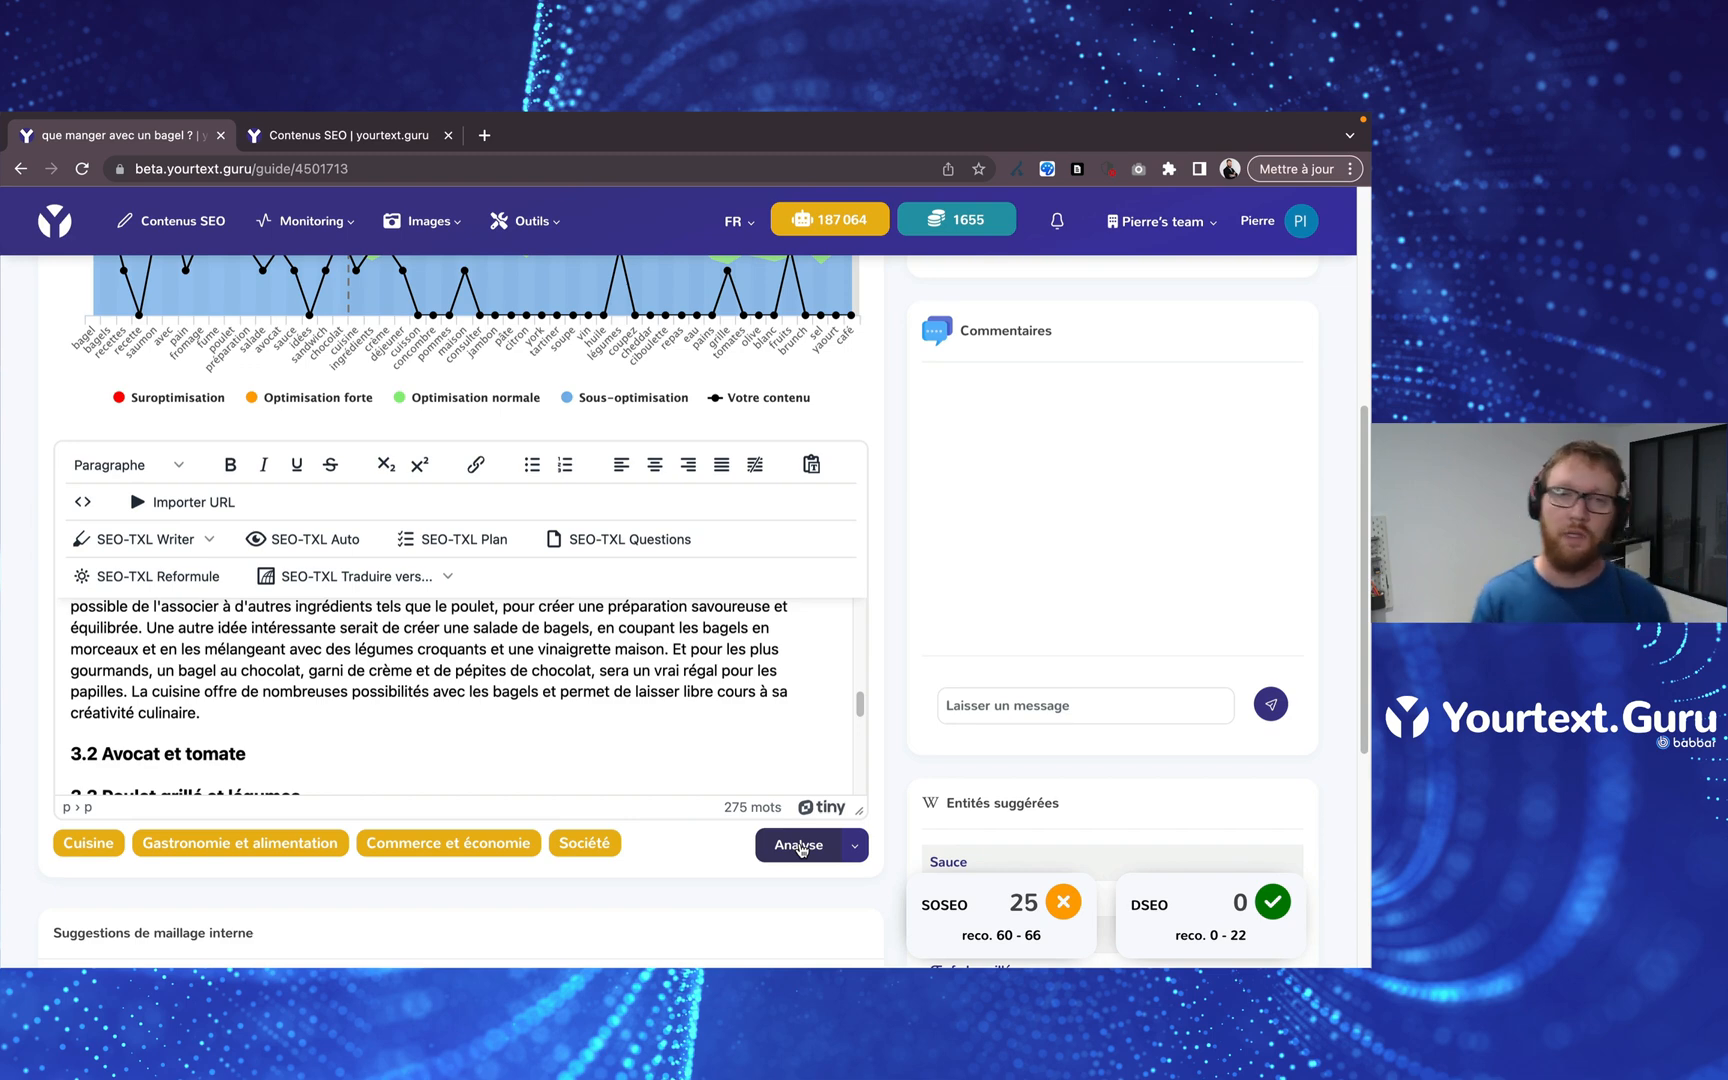
Generate a list of questions in a new paragraph below the "Conclusion" heading with SEO-TXL Questions
scroll(800, 848, down, 6)
scroll(800, 848, up, 4)
scroll(690, 518, down, 10)
click(431, 549)
key(Return)
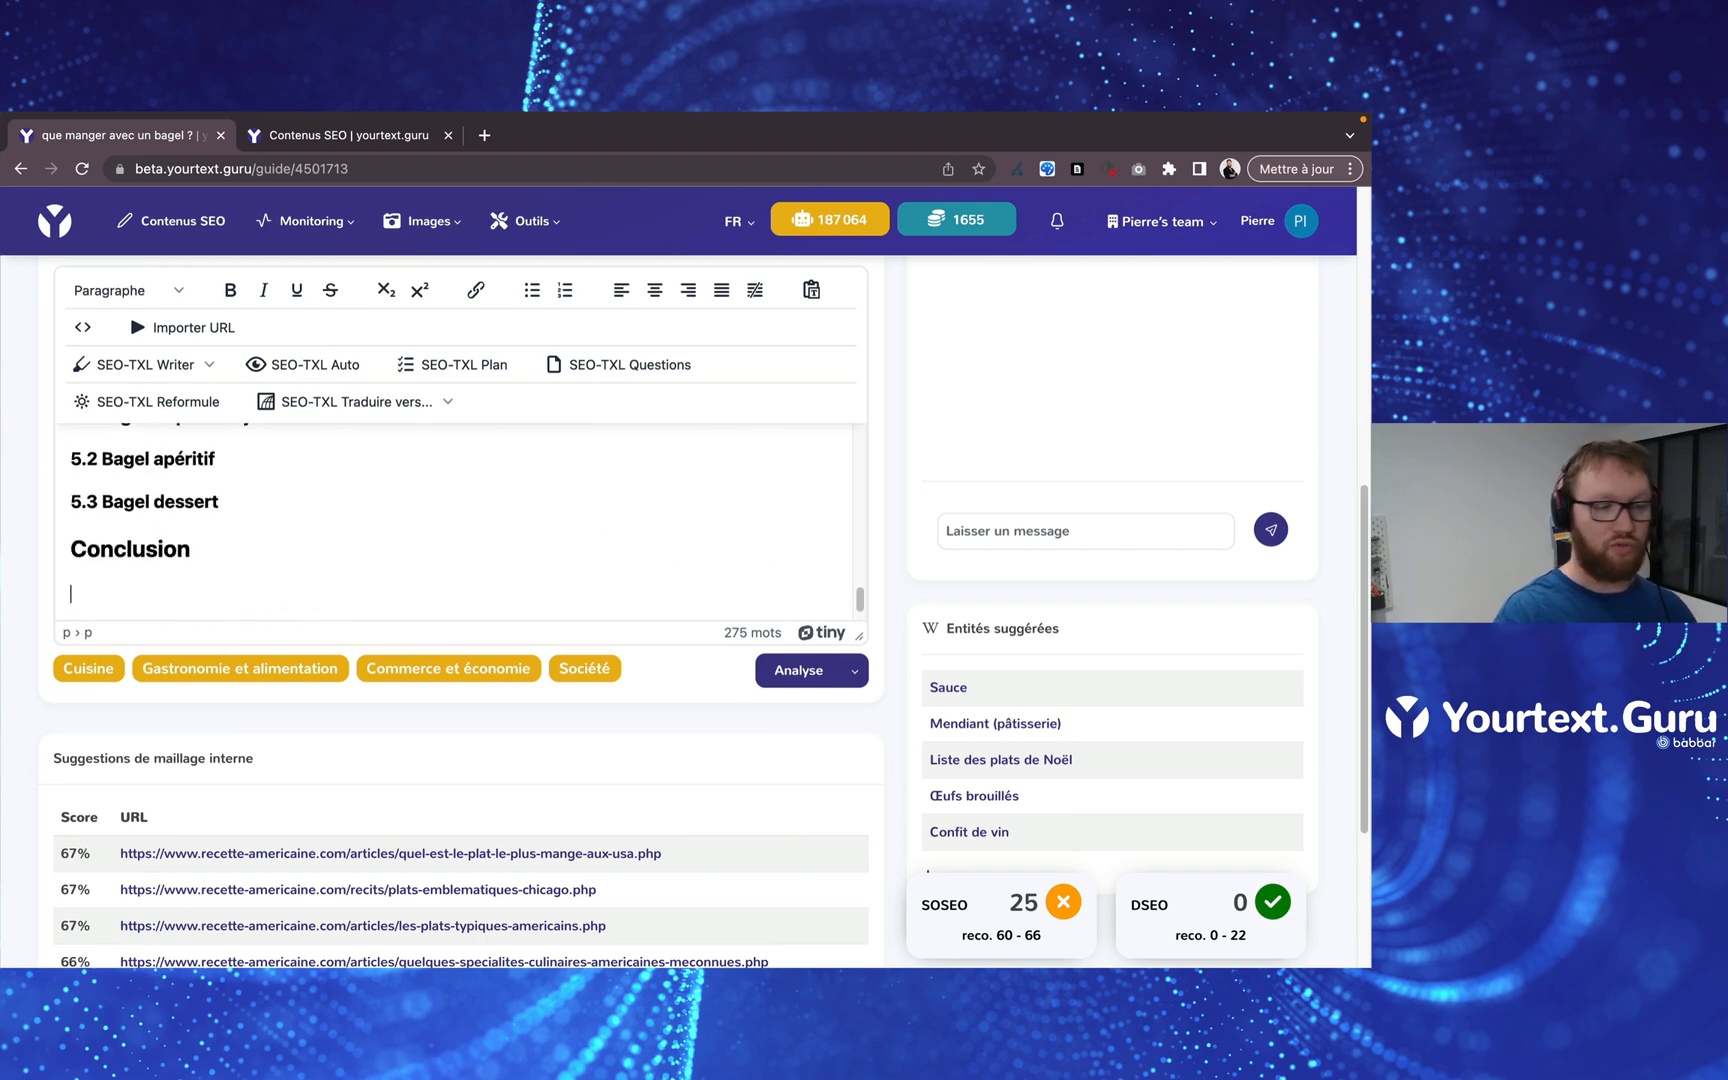
click(679, 366)
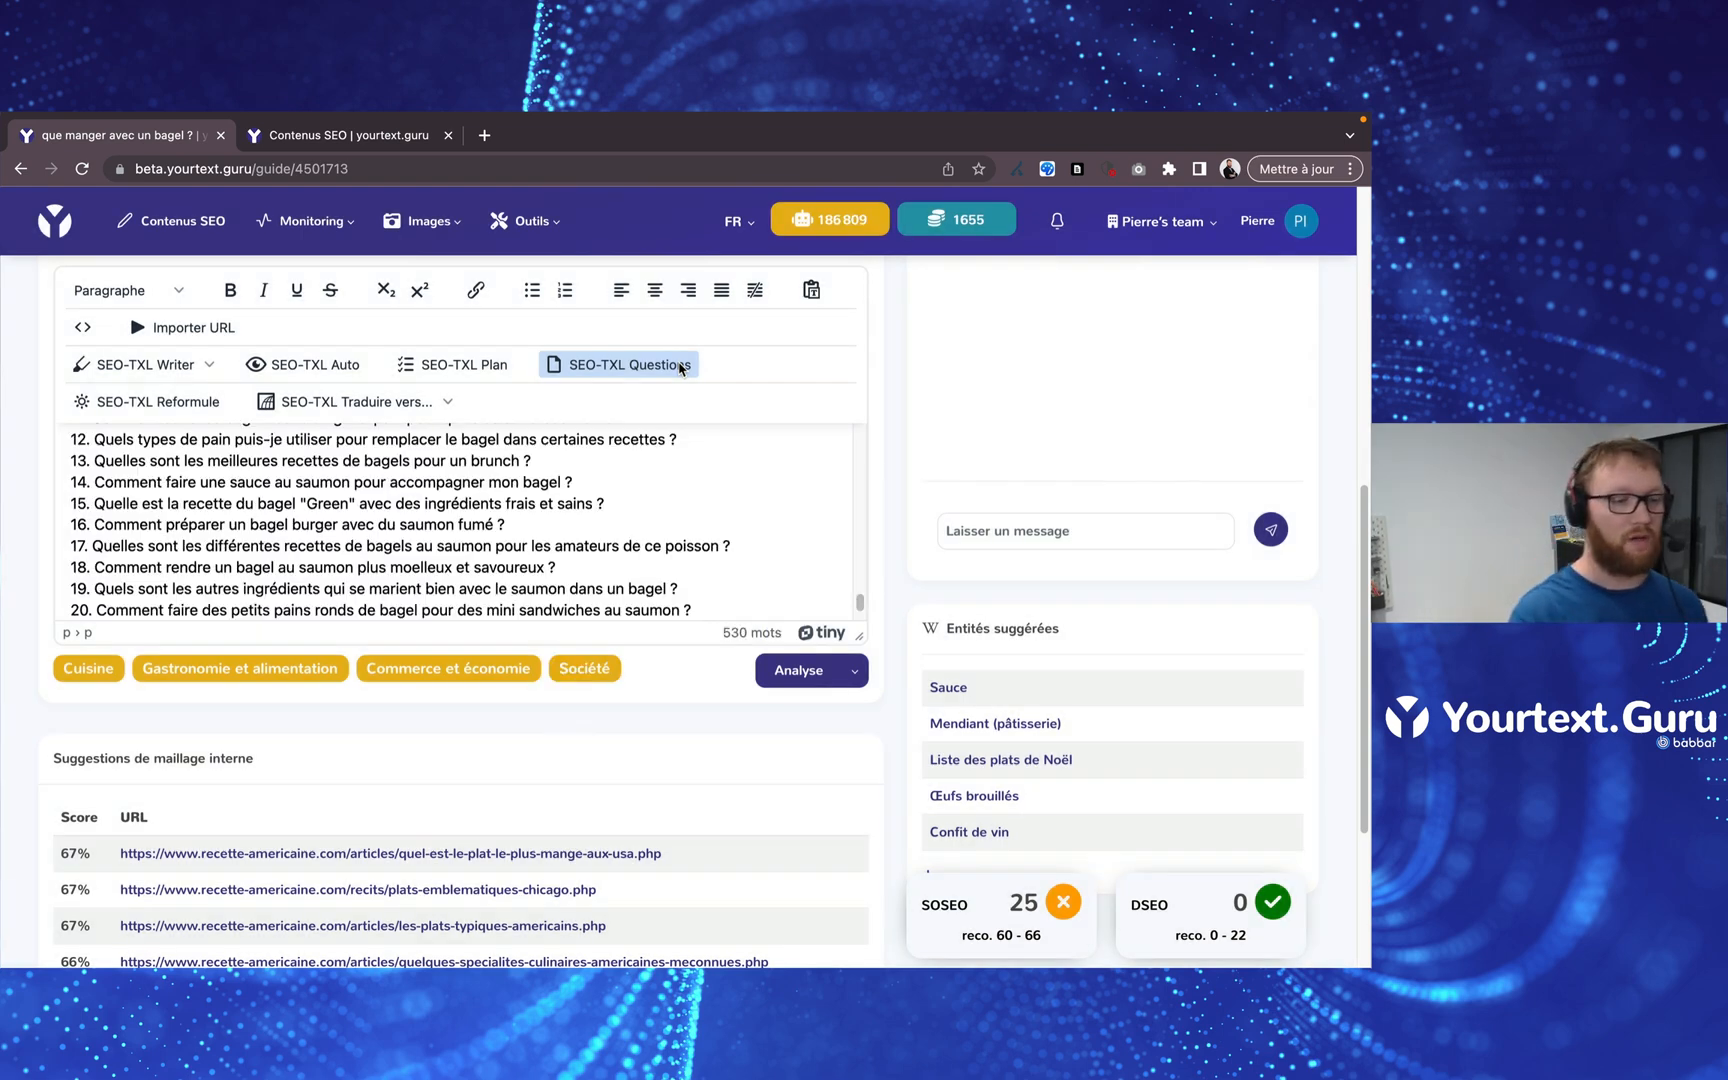
Look over the generated questions and analyse the content again with them included
scroll(679, 368, up, 3)
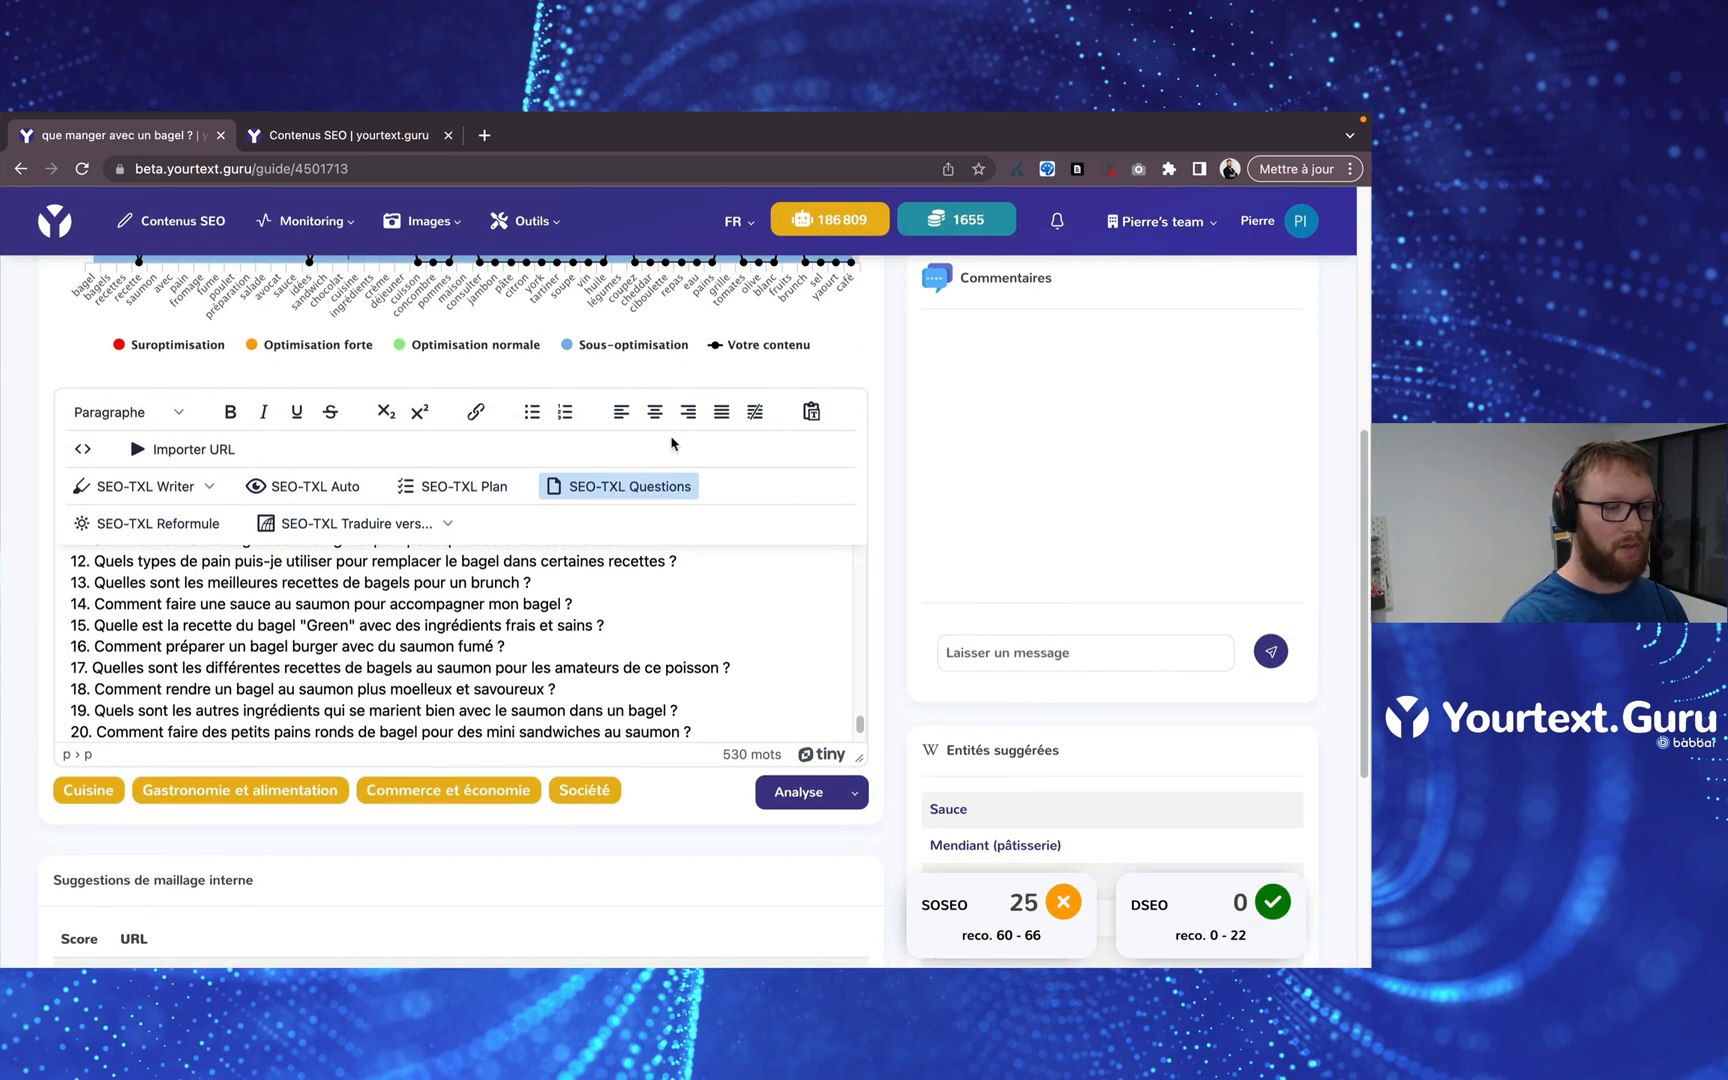
scroll(658, 713, up, 5)
scroll(658, 713, up, 3)
scroll(658, 713, down, 3)
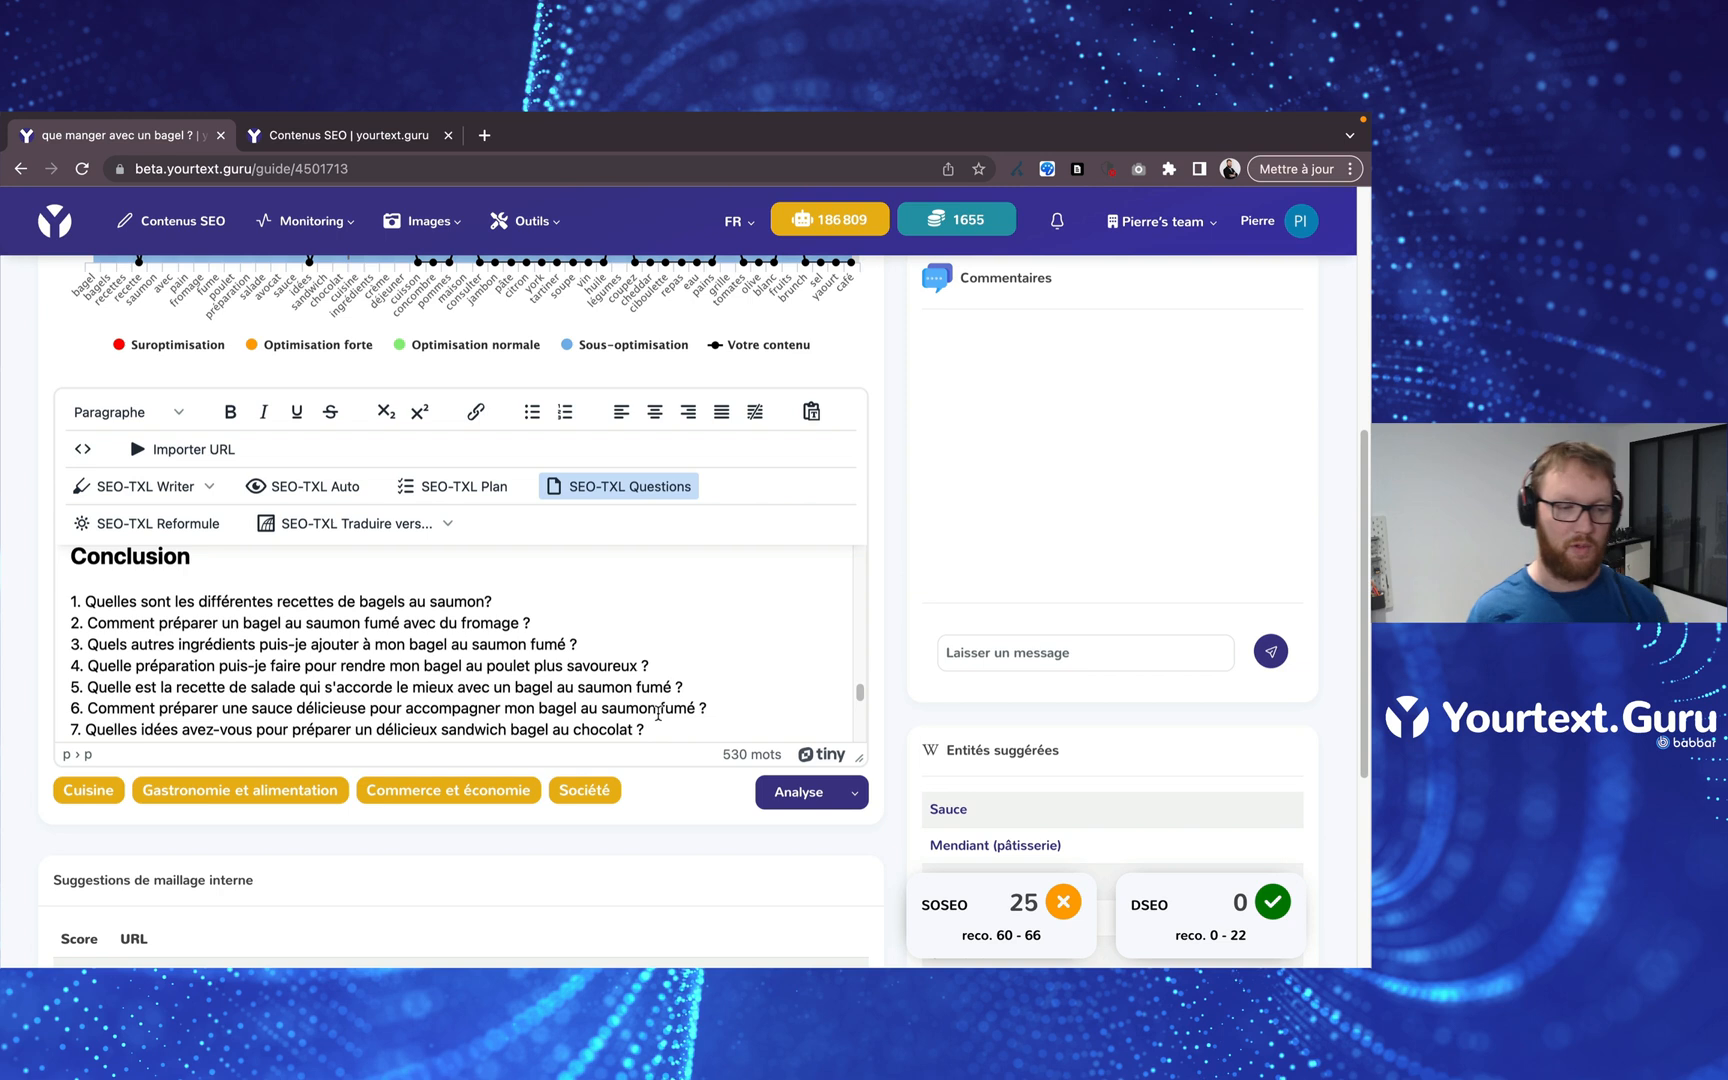
click(806, 794)
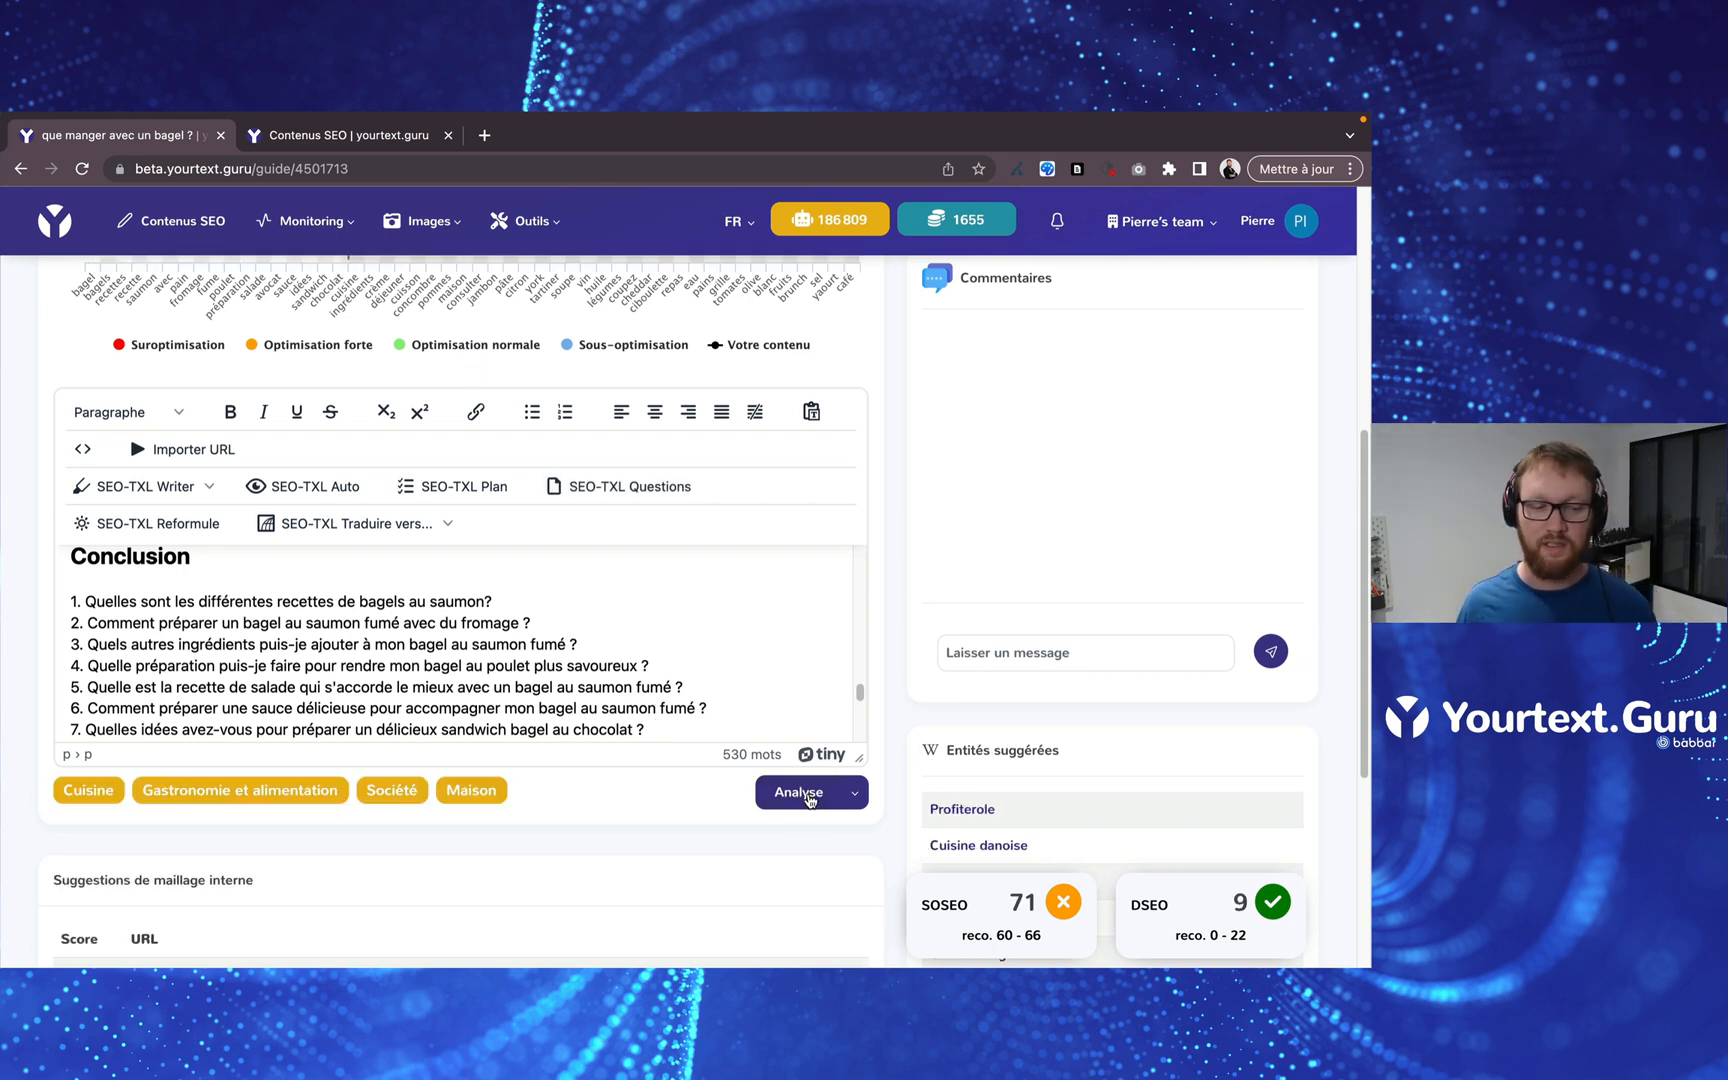